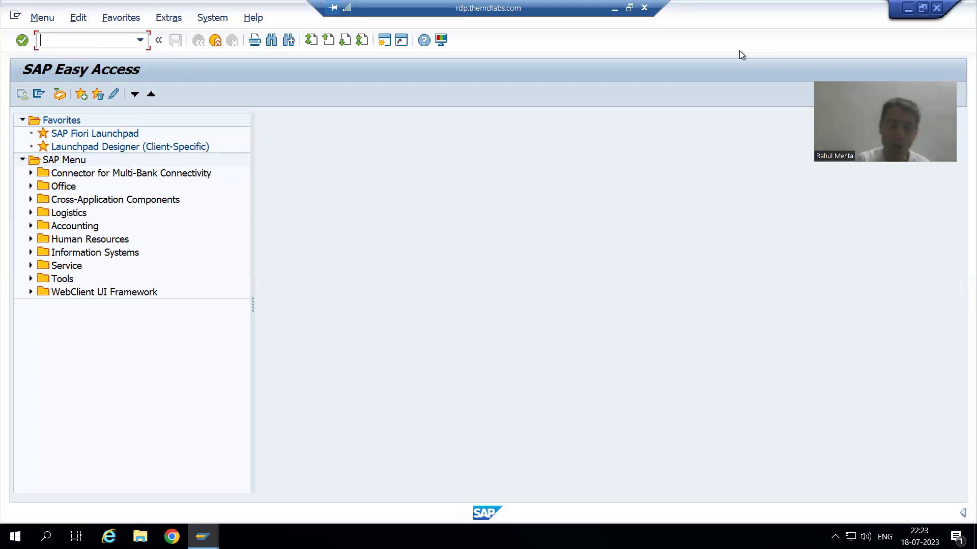
# Start a new Notepad note and list the table names VBAK and VBAP on separate lines.
pyautogui.press('super+r')
pyautogui.write('notepad')
pyautogui.press('Return')
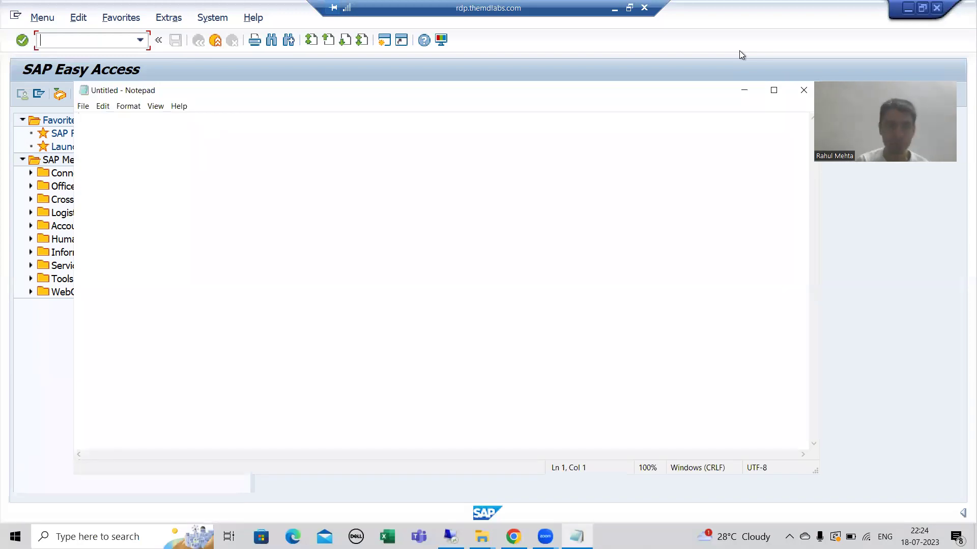
pyautogui.write('VBAK')
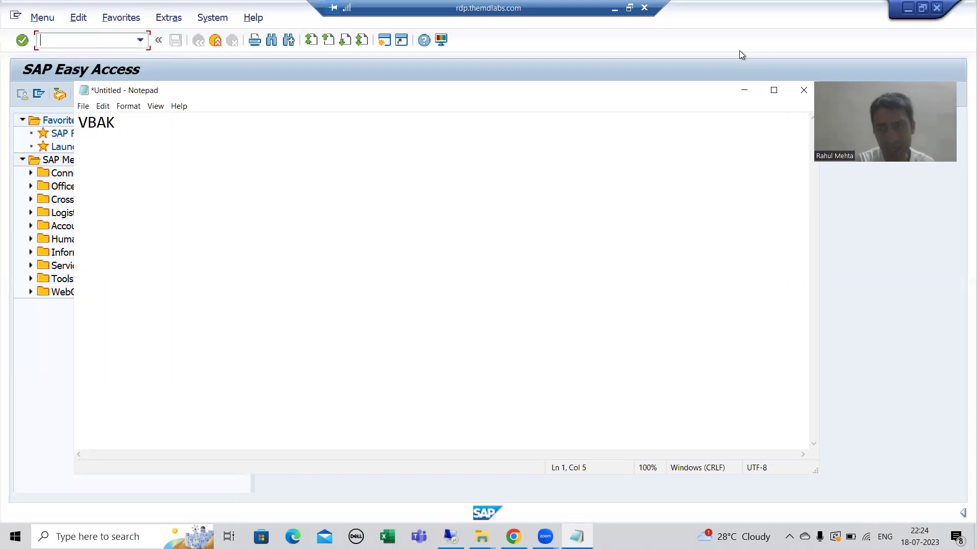
pyautogui.press('Return')
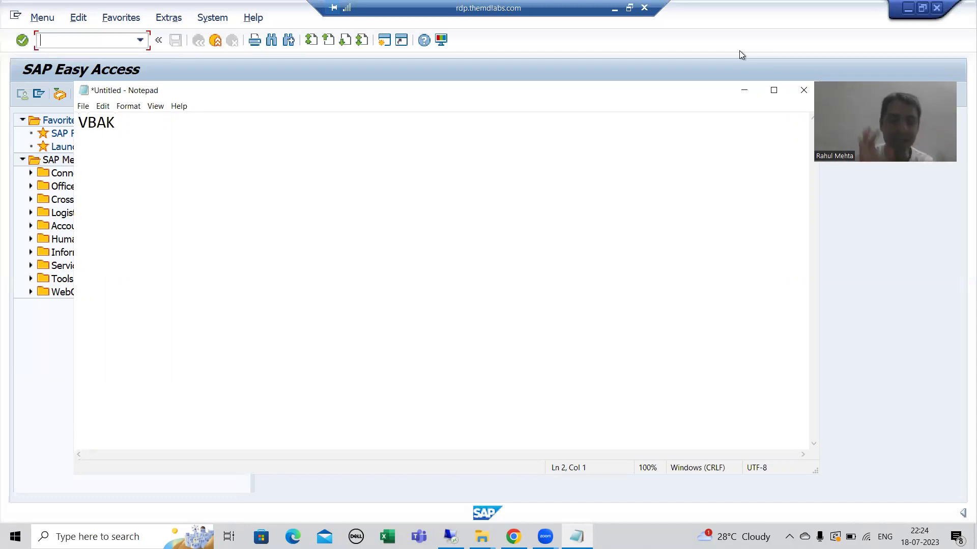
pyautogui.write('VBAP')
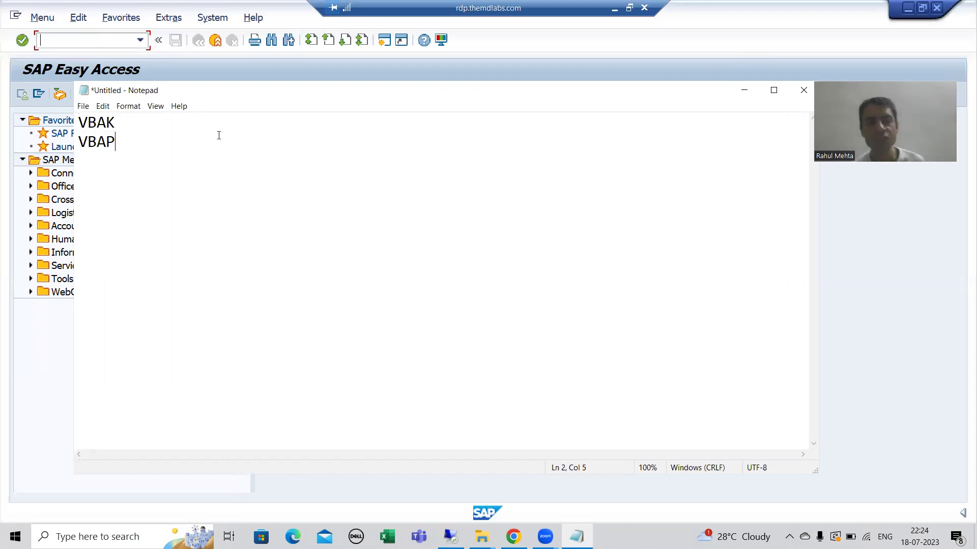
# Annotate VBAK as "Header" and VBAP as "Item" in the note.
pyautogui.click(131, 122)
pyautogui.write('-')
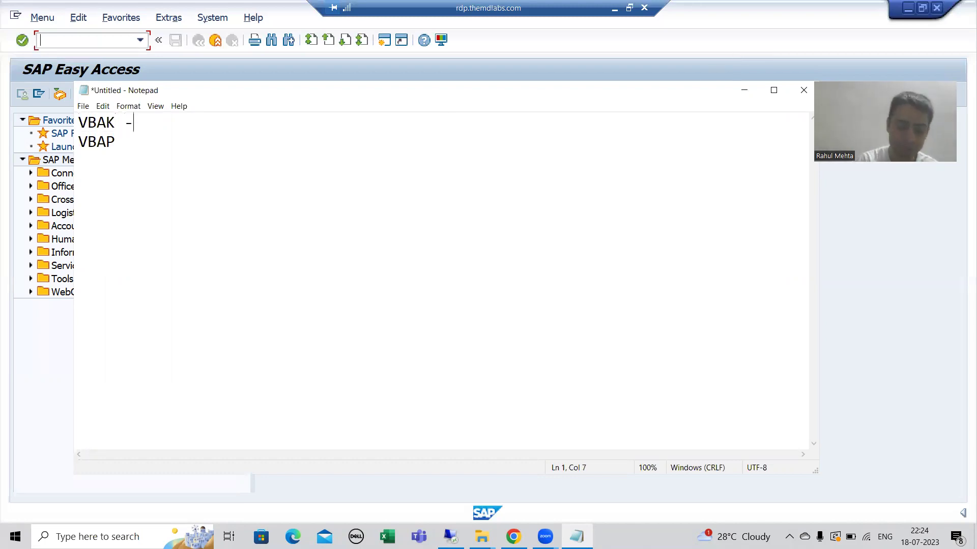
pyautogui.write(' Header')
pyautogui.click(115, 142)
pyautogui.write('- ')
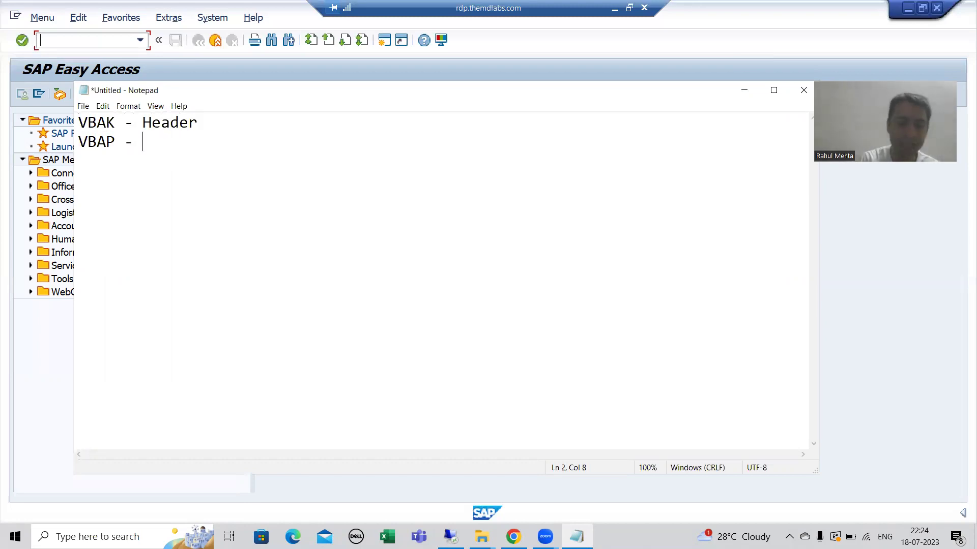
pyautogui.write('Item')
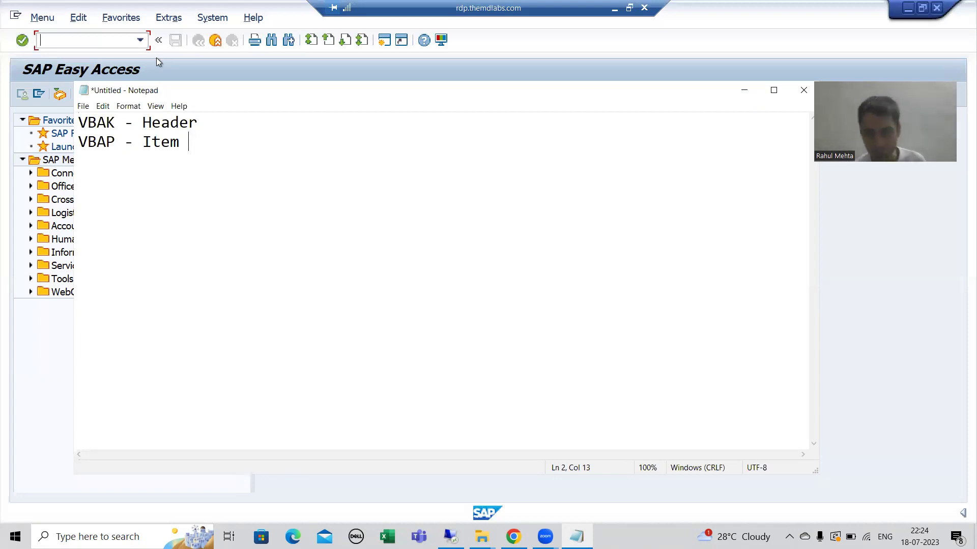
pyautogui.moveTo(181, 147); pyautogui.dragTo(72, 125)
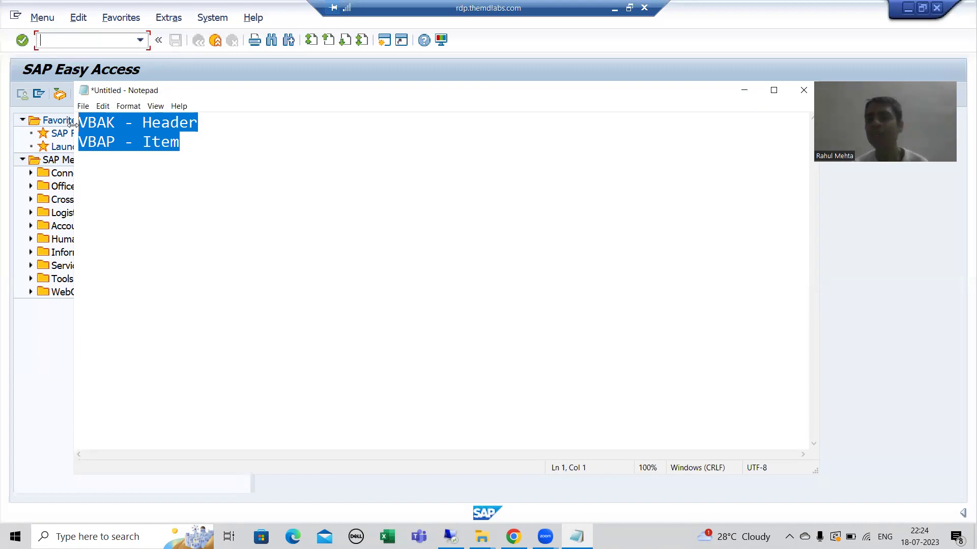
pyautogui.click(117, 185)
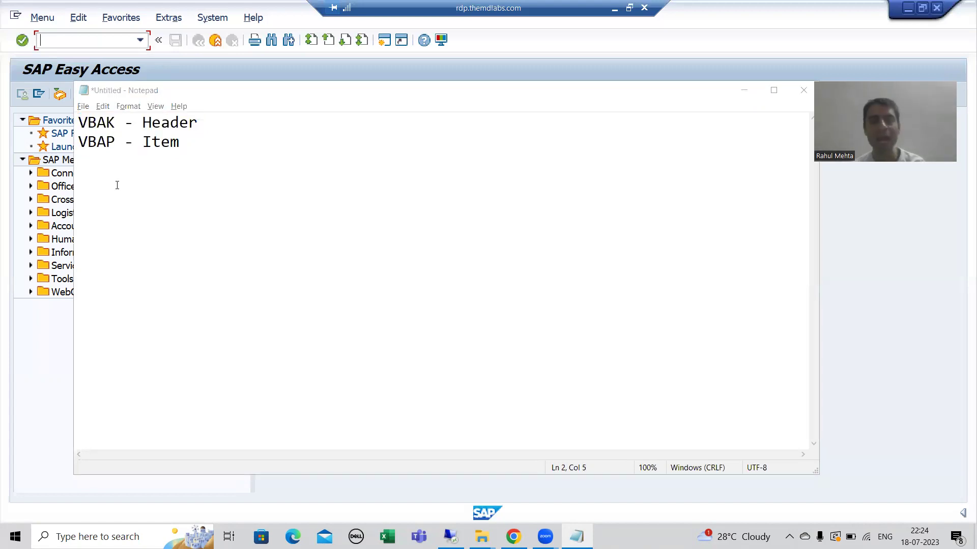
# Switch to SAP, run transaction se11 and display the database table VBAK.
pyautogui.click(49, 46)
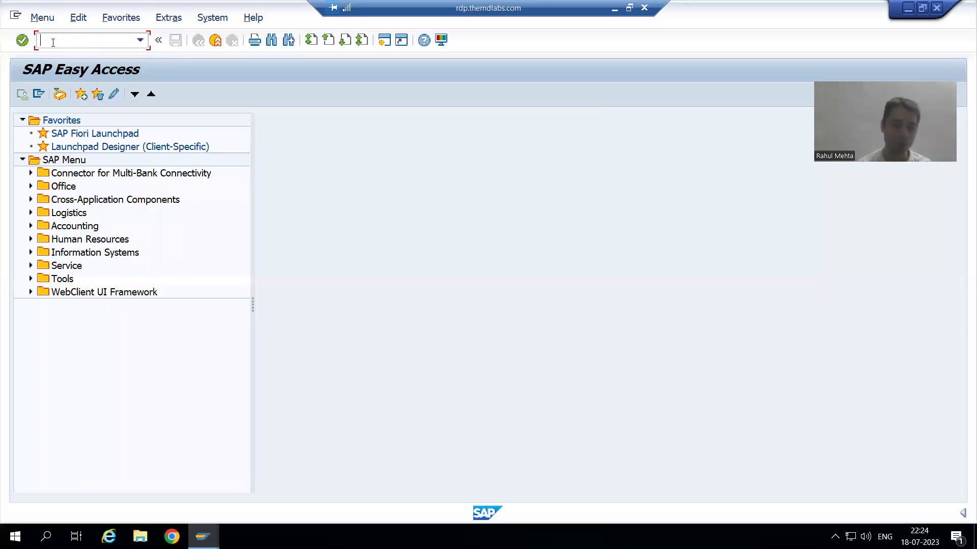
pyautogui.write('se11')
pyautogui.press('Return')
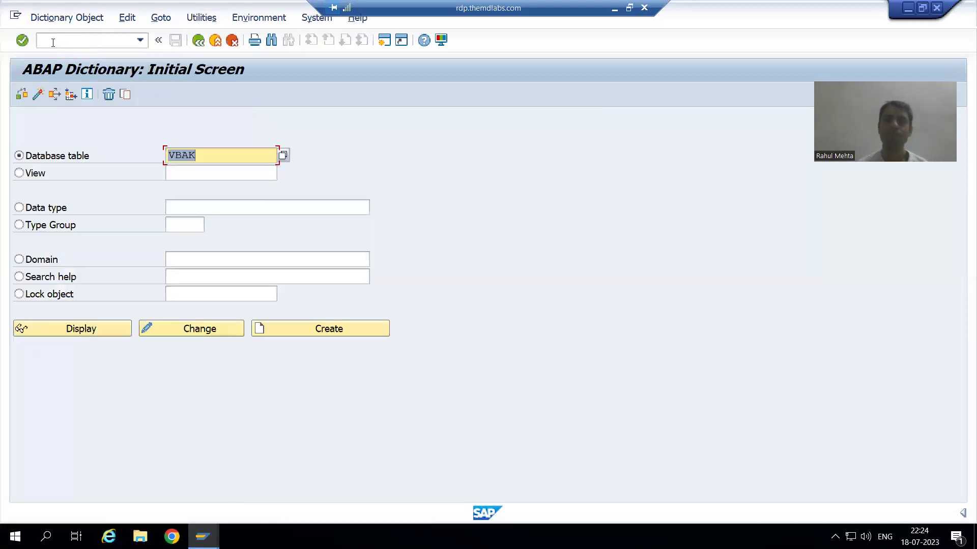
pyautogui.write('vbak')
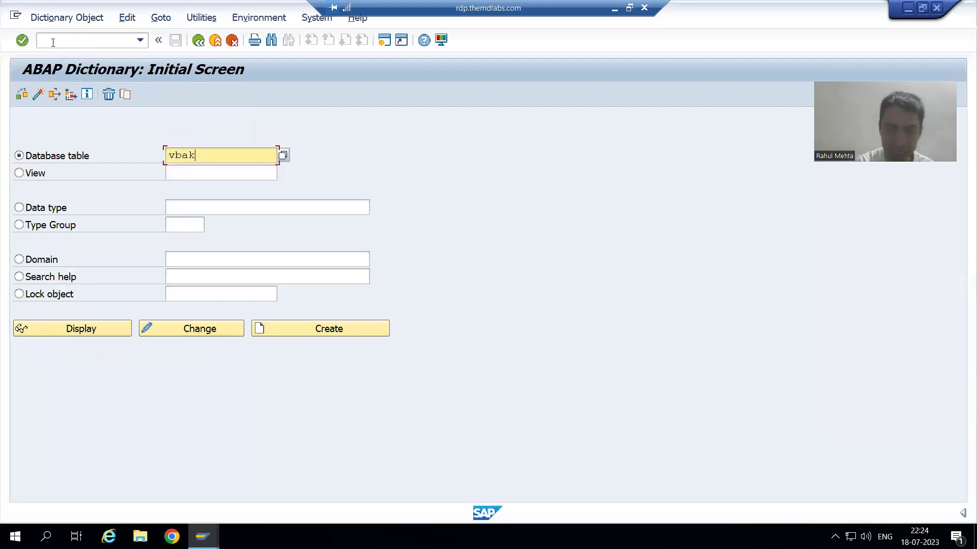
pyautogui.press('Return')
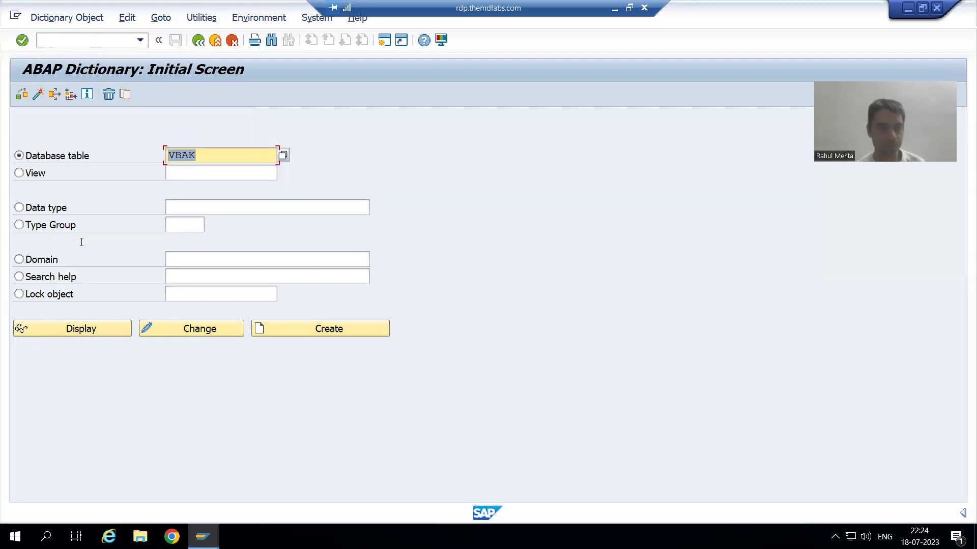
pyautogui.click(81, 334)
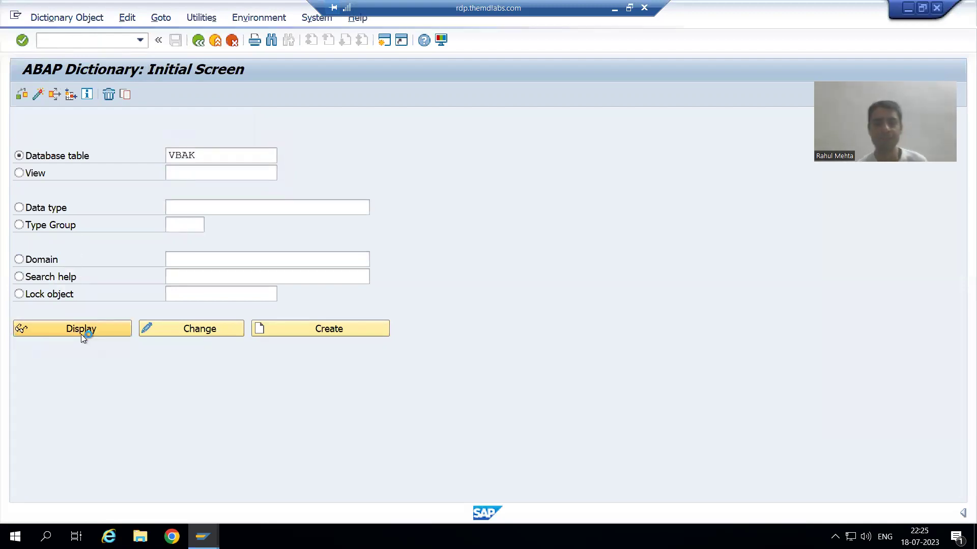
# Examine the short description of table VBAK and highlight its VBELN key field row.
pyautogui.click(238, 139)
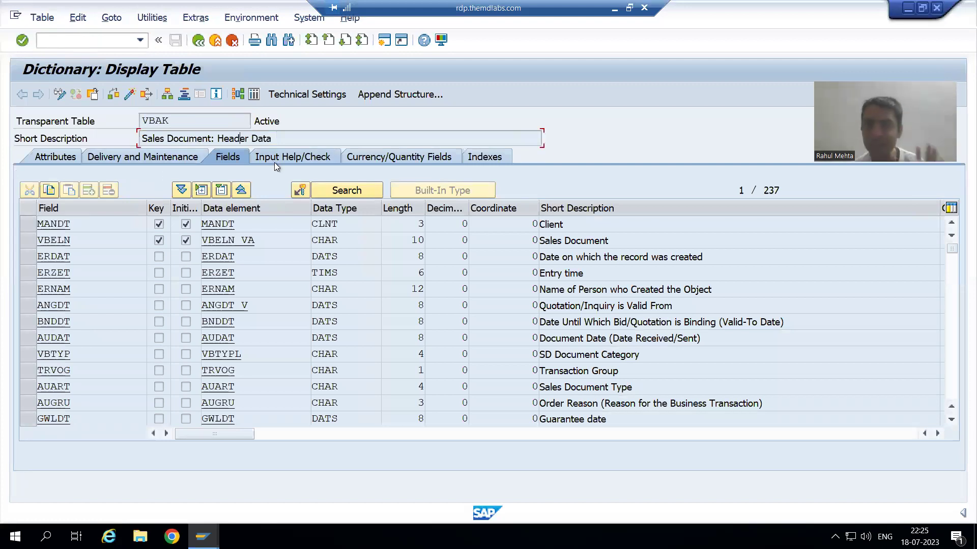
pyautogui.moveTo(71, 240); pyautogui.dragTo(28, 242)
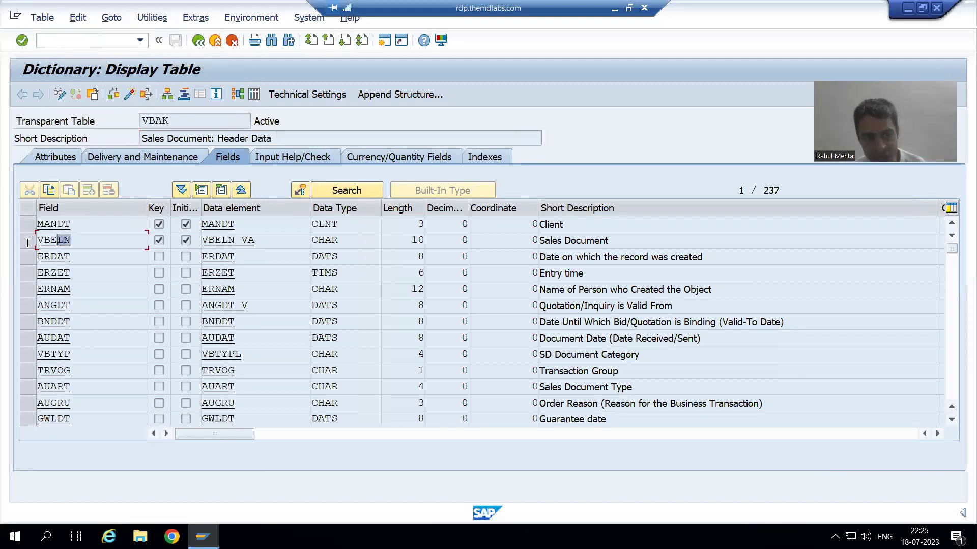
pyautogui.click(28, 245)
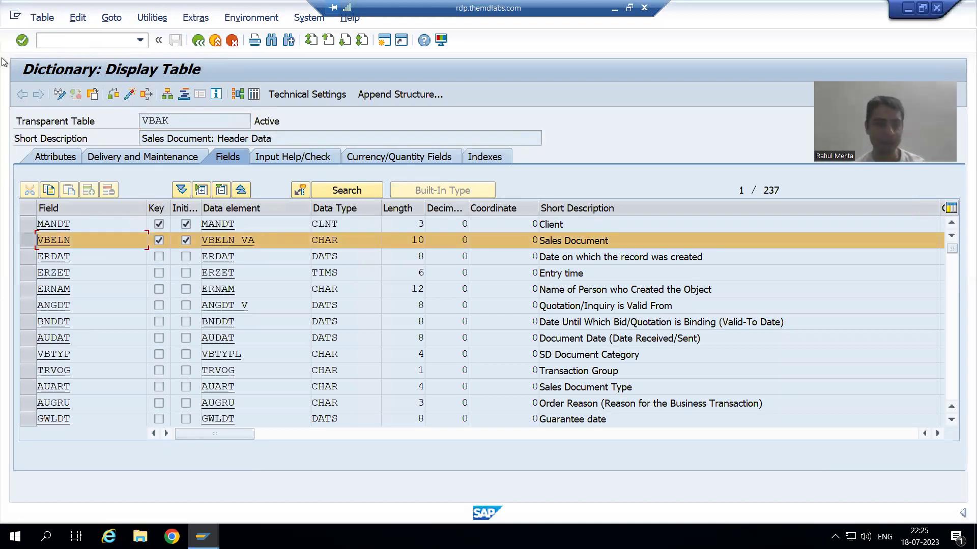
# Run transaction se11 in a new session and display the database table VBAP.
pyautogui.click(57, 39)
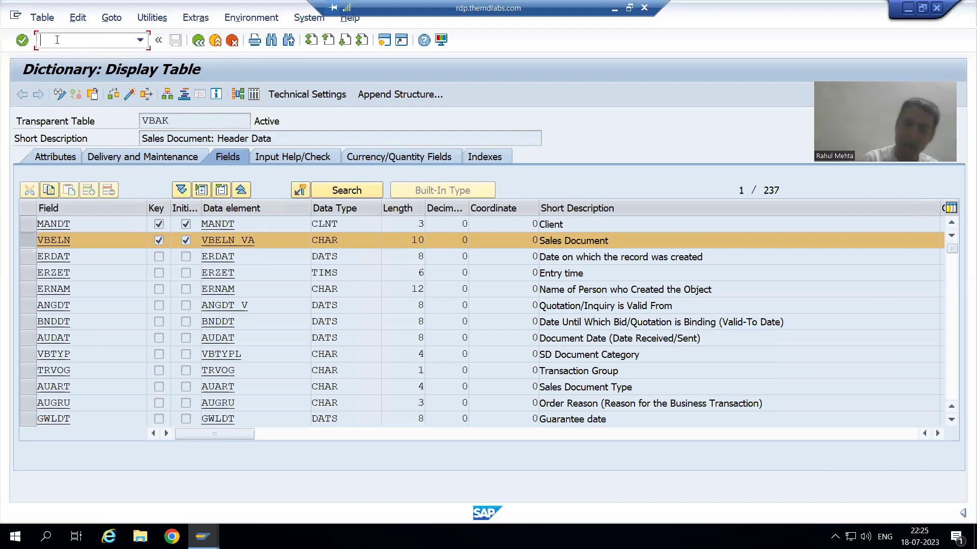
pyautogui.write('/ose11')
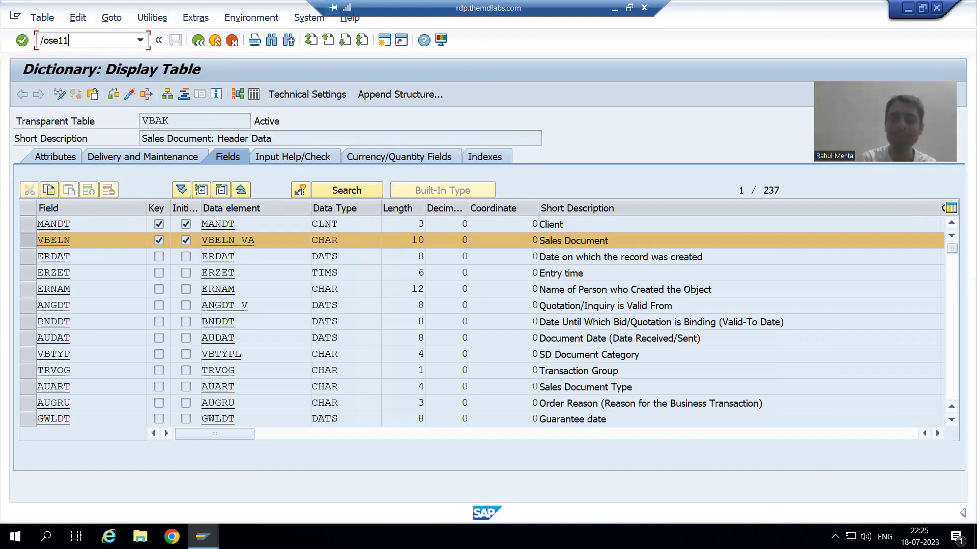
pyautogui.press('Return')
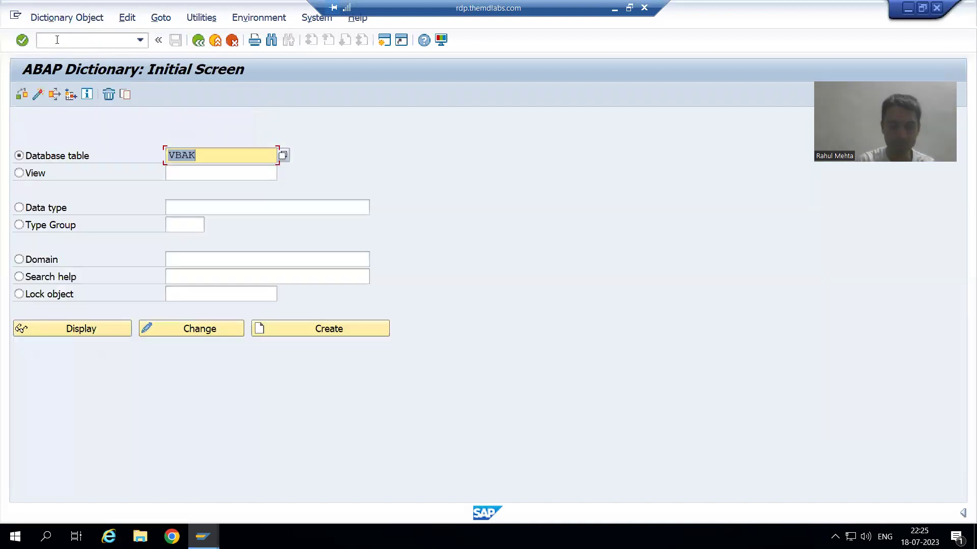
pyautogui.write('vbap')
pyautogui.press('Return')
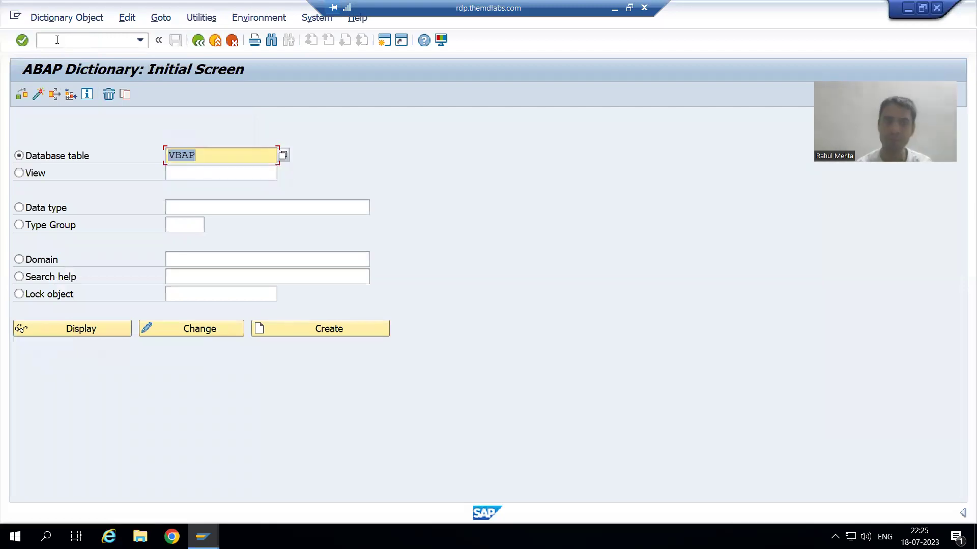
pyautogui.click(106, 328)
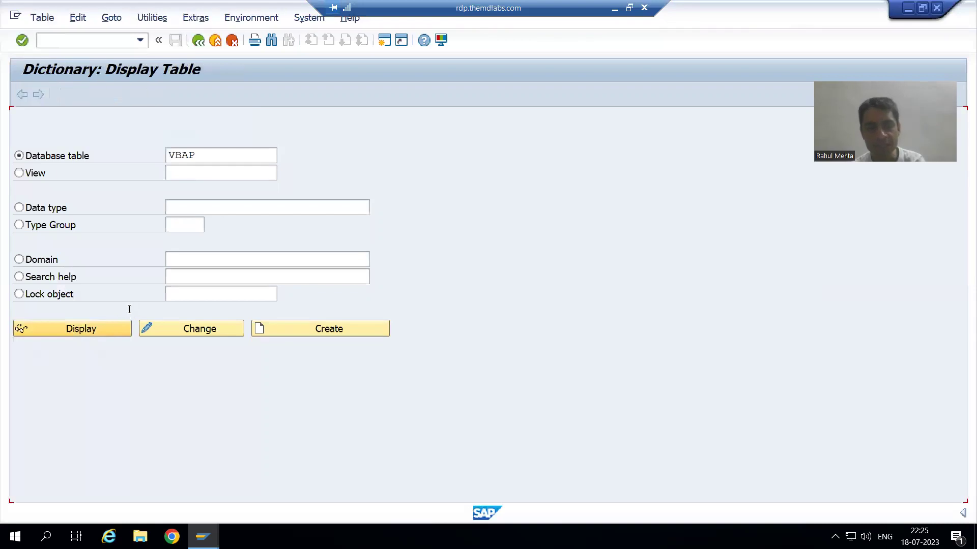
# Examine the short description of table VBAP and highlight its VBELN and POSNR key field rows.
pyautogui.click(240, 138)
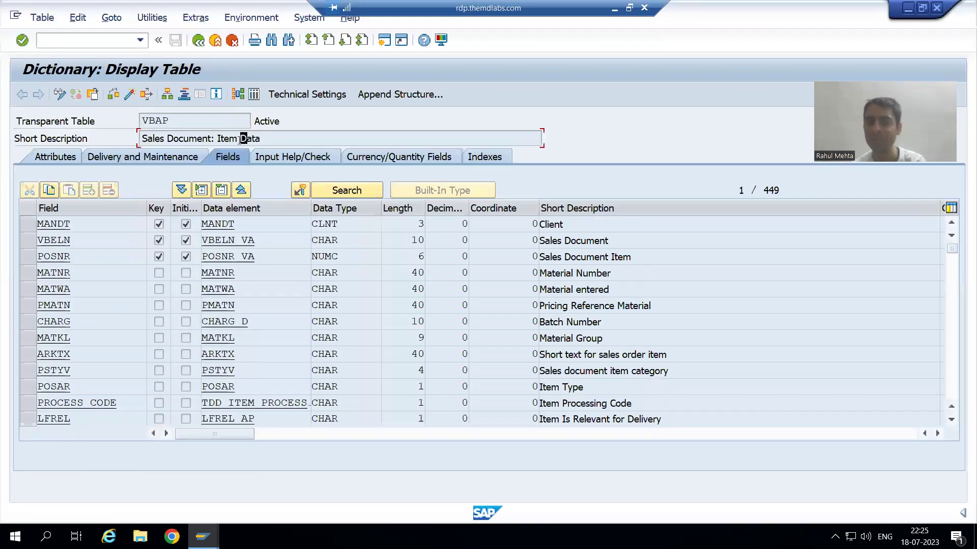
pyautogui.click(28, 240)
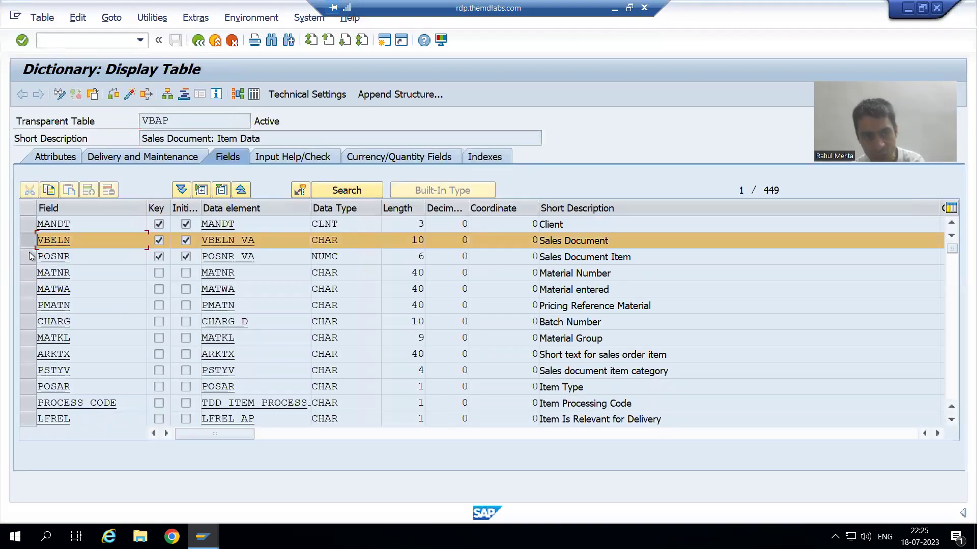
pyautogui.keyDown('shift'); pyautogui.click(31, 256); pyautogui.keyUp('shift')
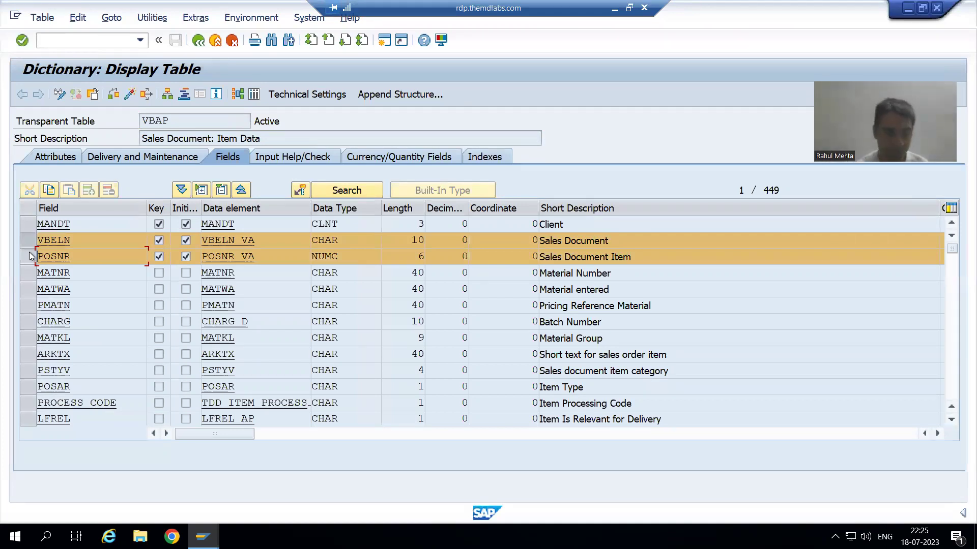
# In the VBAK session, open the table contents selection and set the Sales Document range from 1 to 100.
pyautogui.click(203, 535)
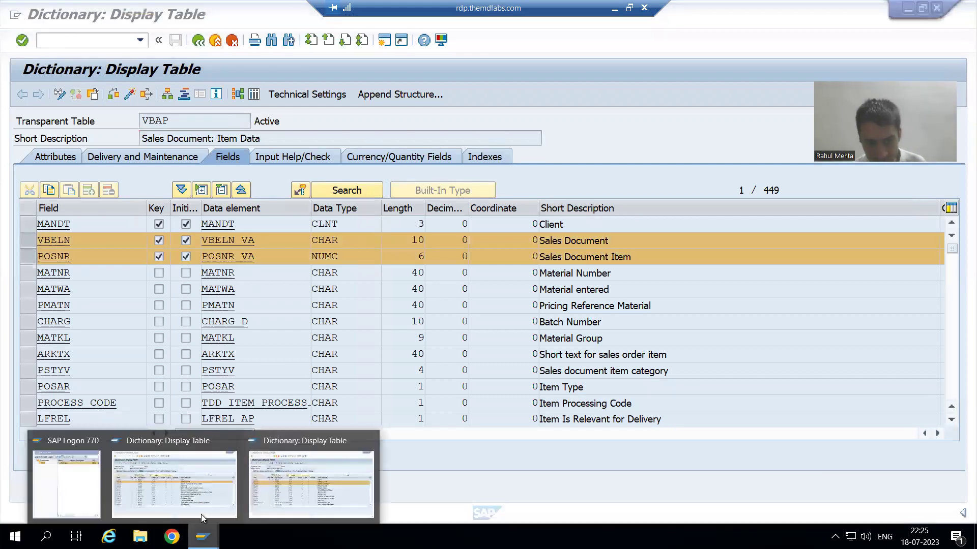
pyautogui.click(200, 496)
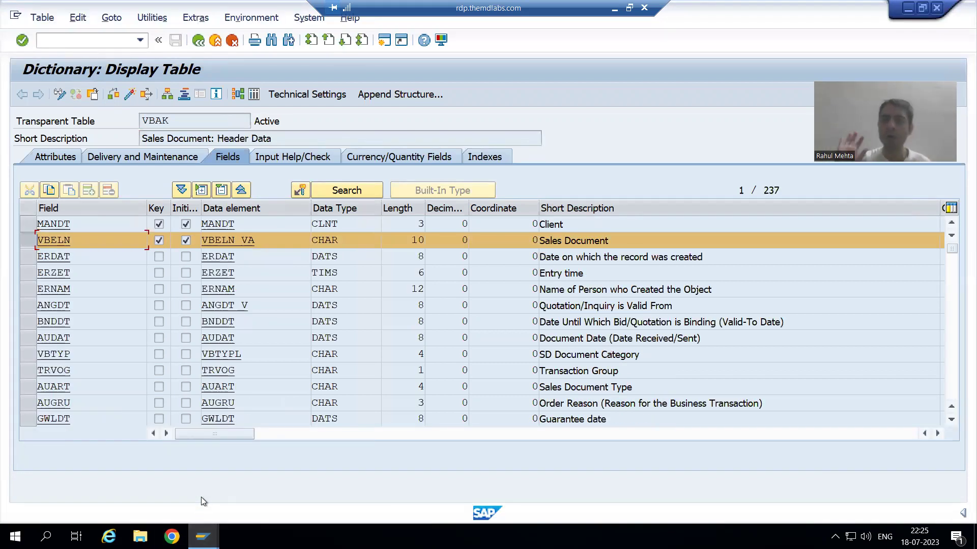
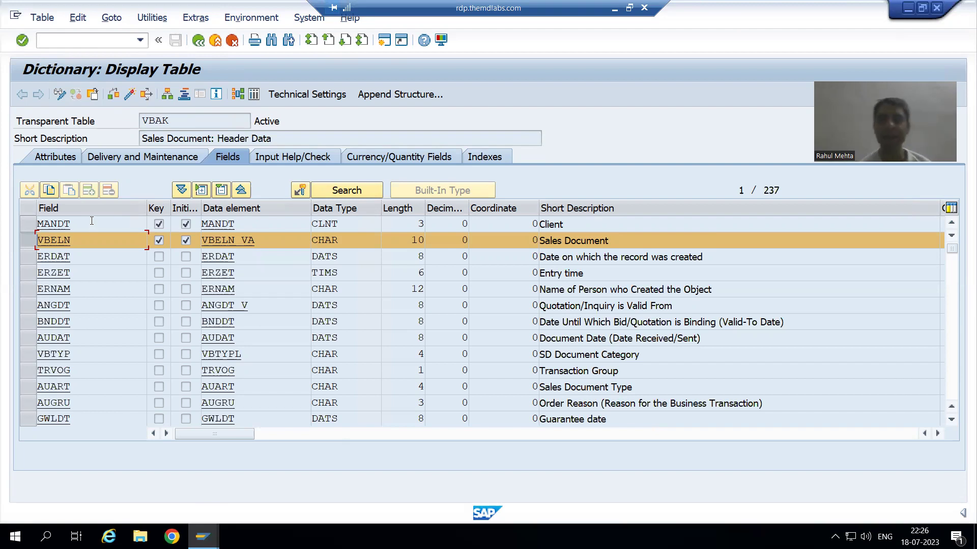
pyautogui.click(254, 95)
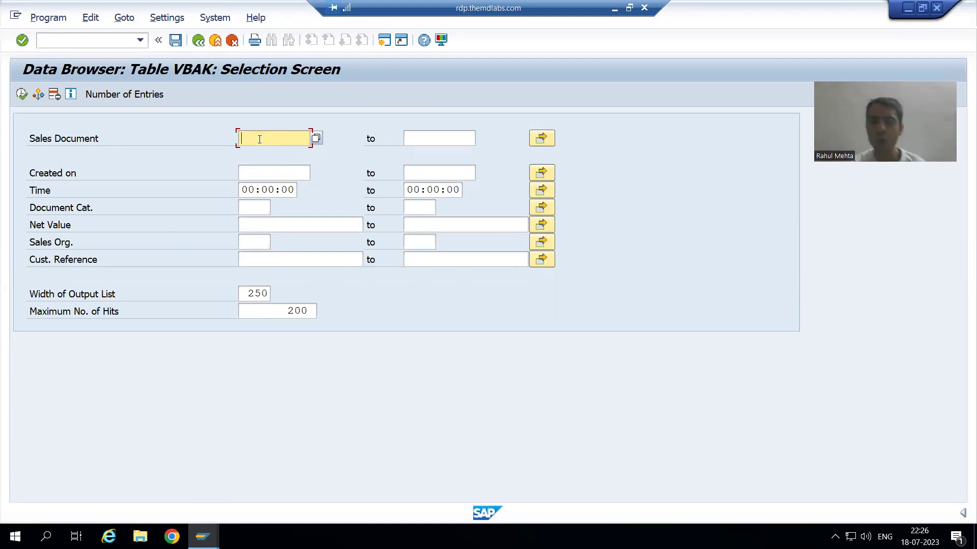
pyautogui.write('1')
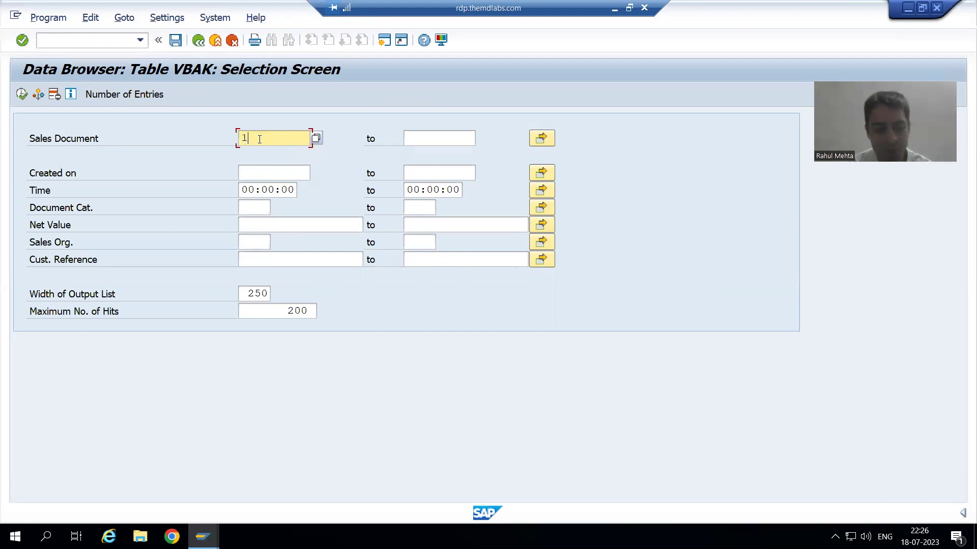
pyautogui.press('Tab')
pyautogui.write('100')
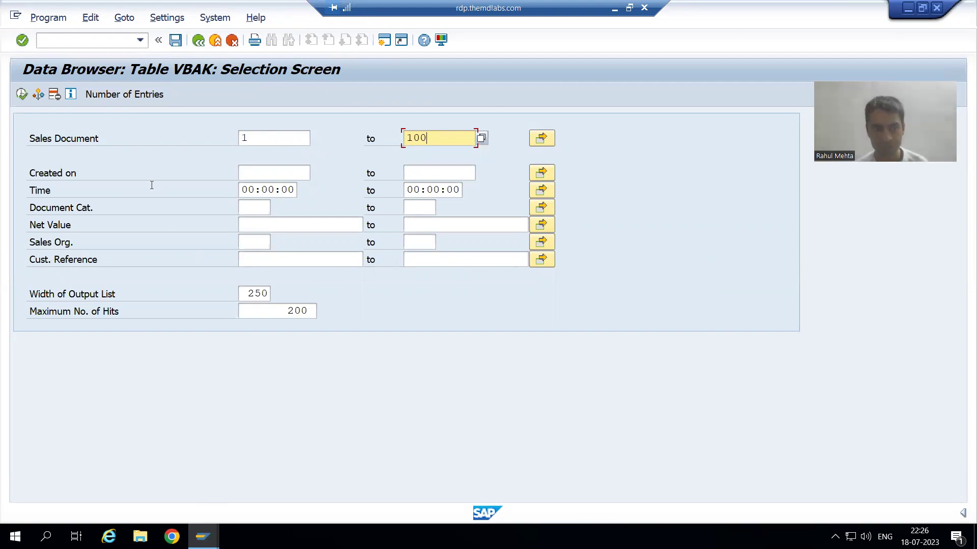
# Check the number of entries for the selection and list the matching VBAK records.
pyautogui.click(125, 97)
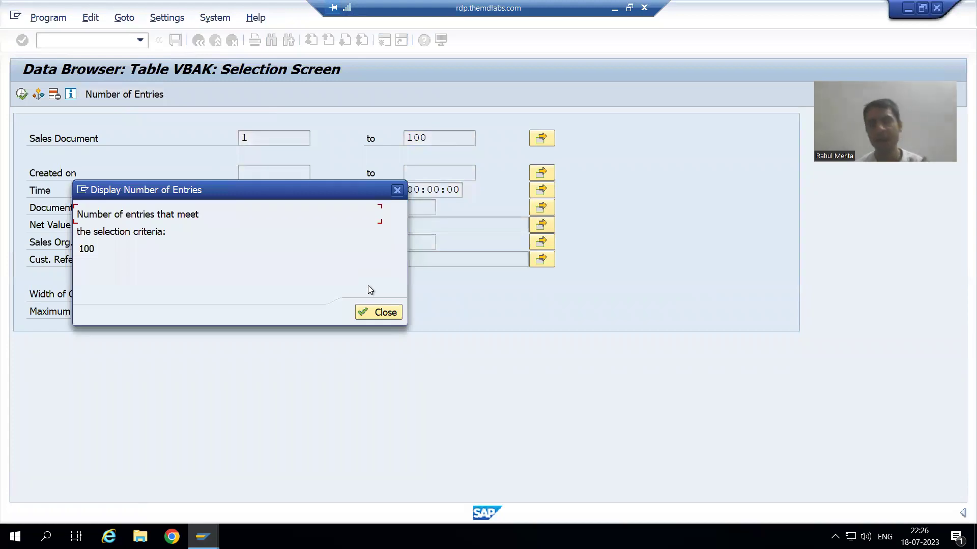
pyautogui.click(382, 314)
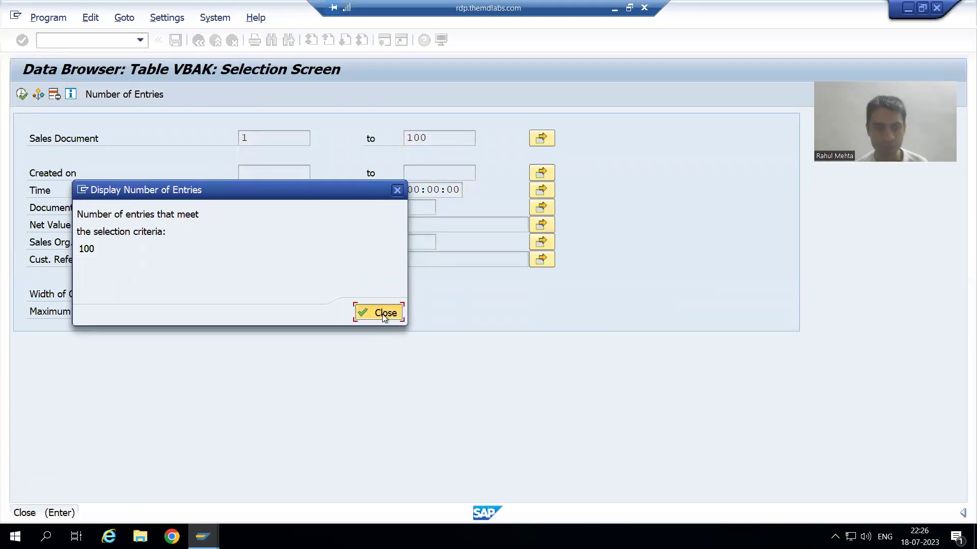
pyautogui.click(22, 97)
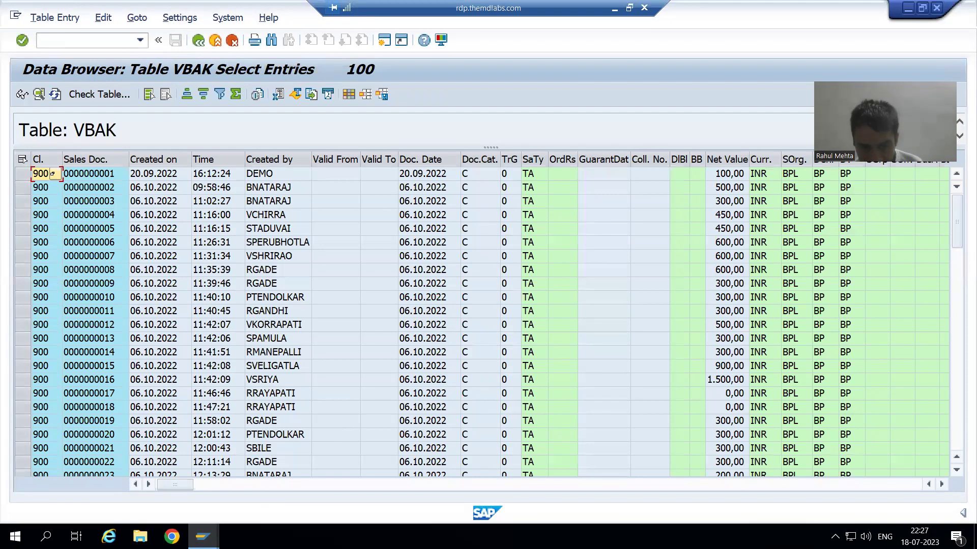
# In the VBAP table display session, clear the highlighted key field rows and highlight only the VBELN field row.
pyautogui.click(203, 537)
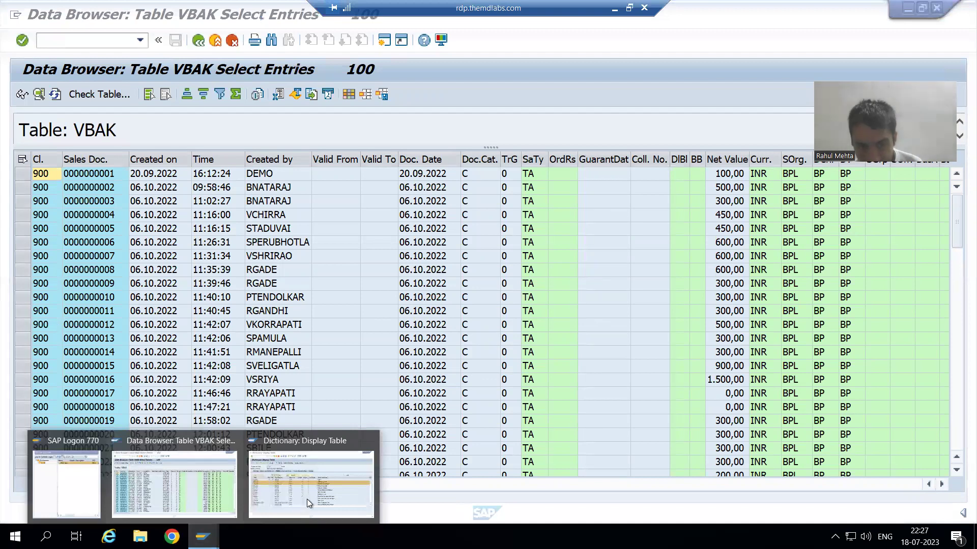
pyautogui.click(307, 500)
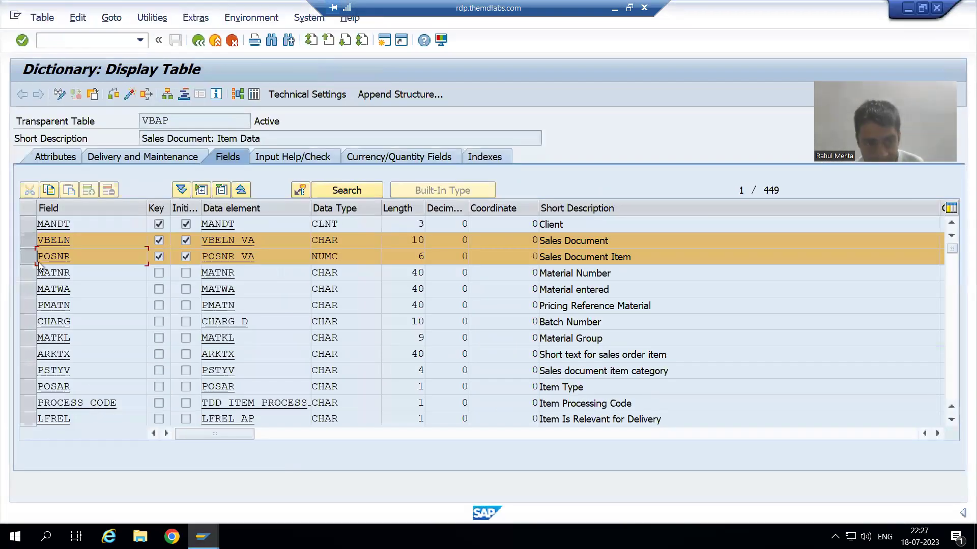
pyautogui.click(29, 241)
pyautogui.click(32, 256)
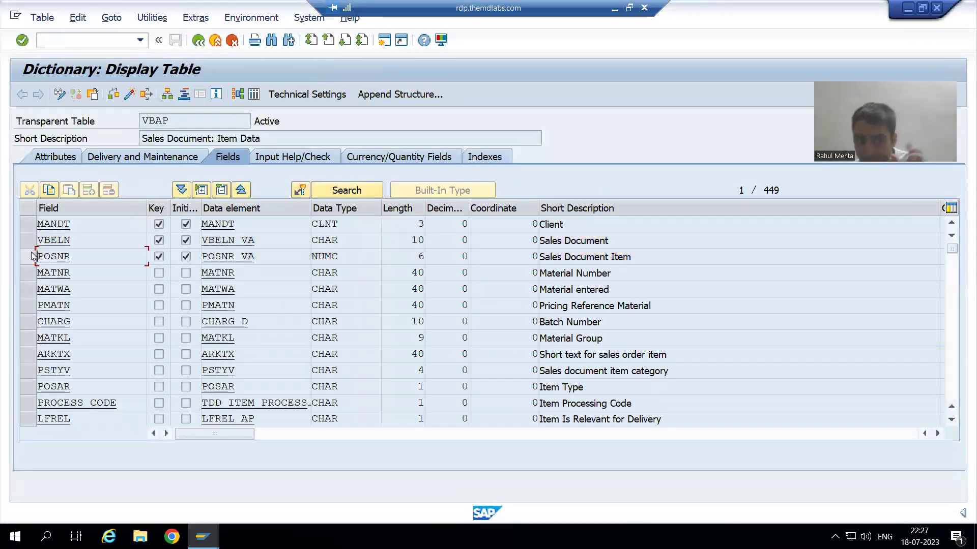
pyautogui.click(39, 240)
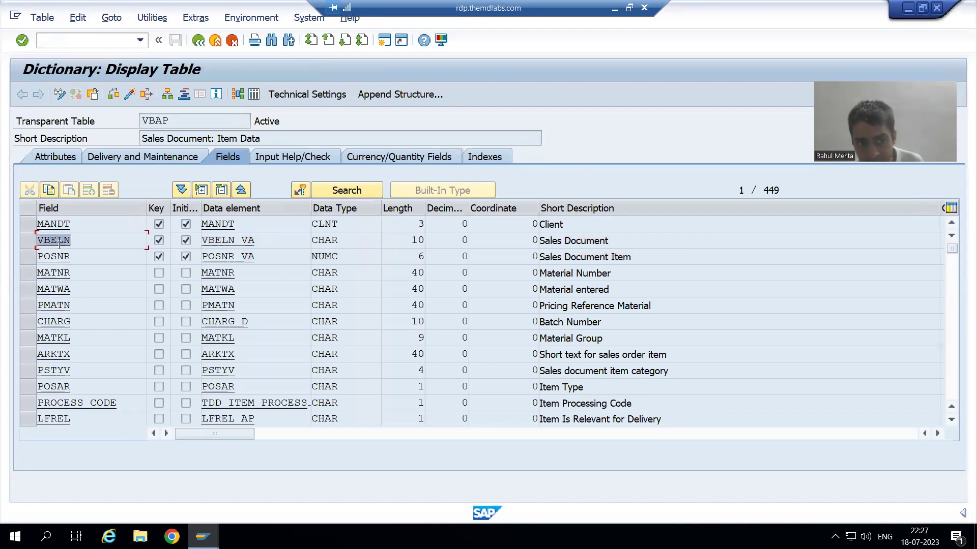
pyautogui.click(28, 241)
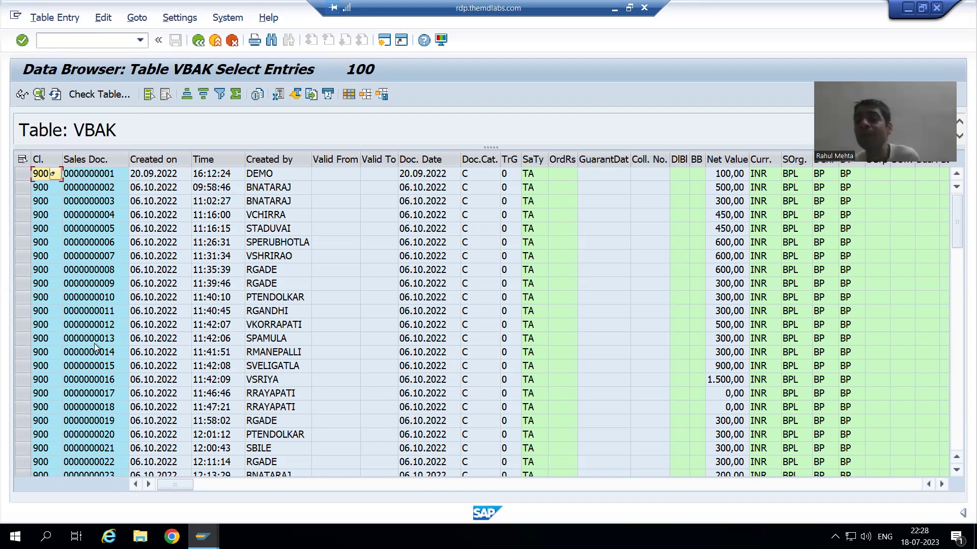
# In the VBAK record list, examine the sales document numbers and highlight the whole Sales Doc. column.
pyautogui.click(97, 173)
pyautogui.click(97, 173)
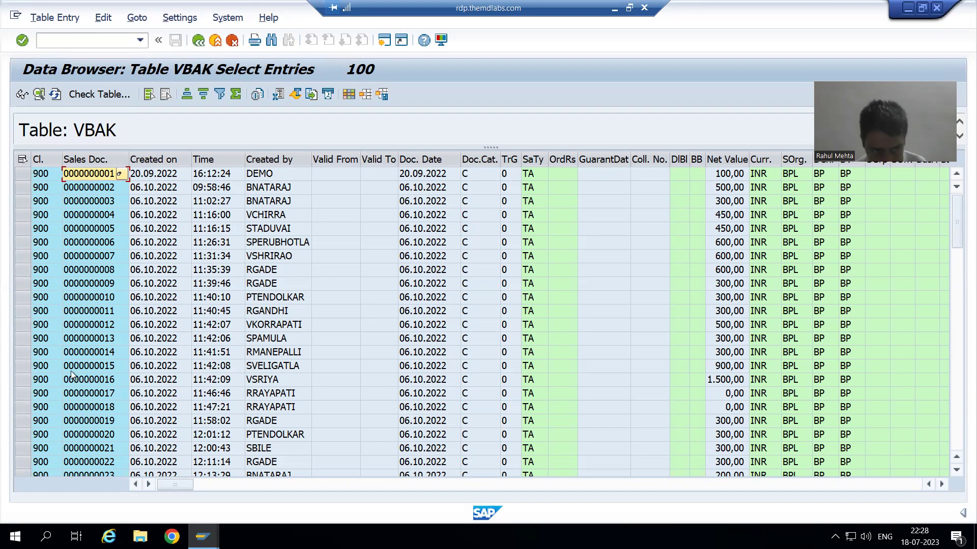
pyautogui.click(81, 228)
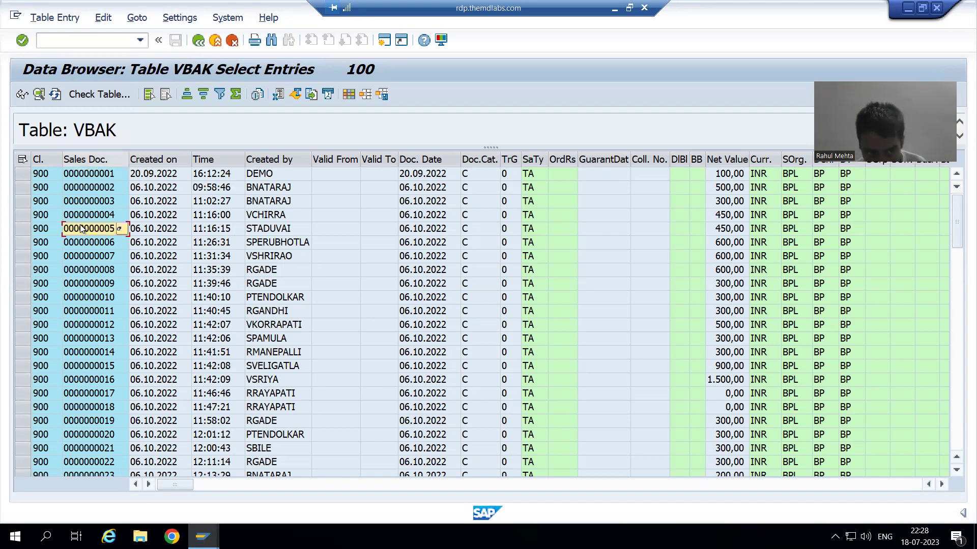
pyautogui.click(102, 160)
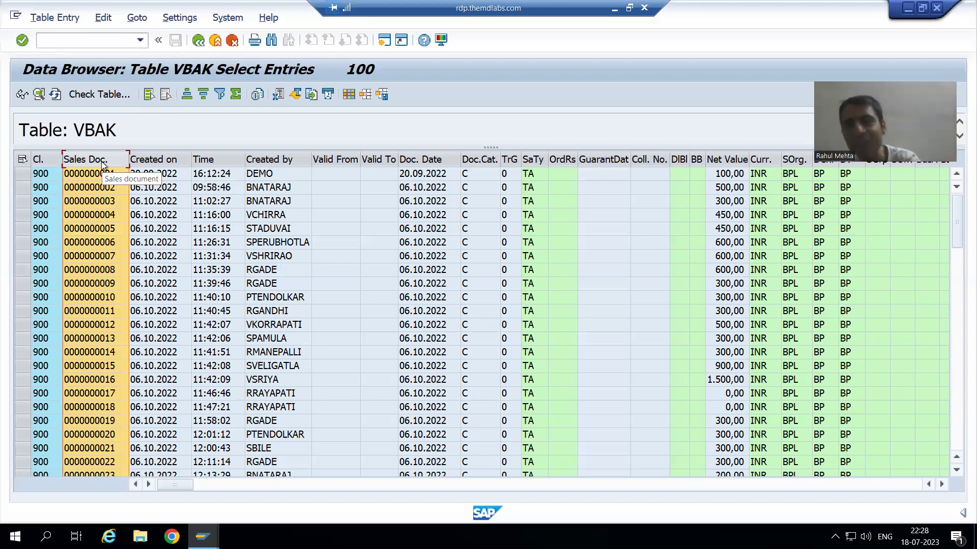
# Change the Data Browser user parameters so that column headings show the Field Name instead of the field label.
pyautogui.click(179, 19)
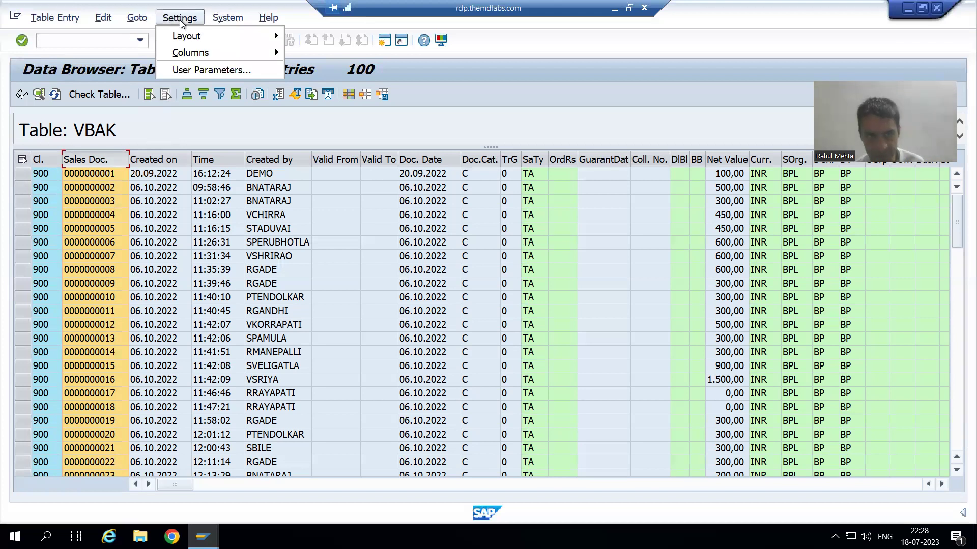
pyautogui.click(188, 68)
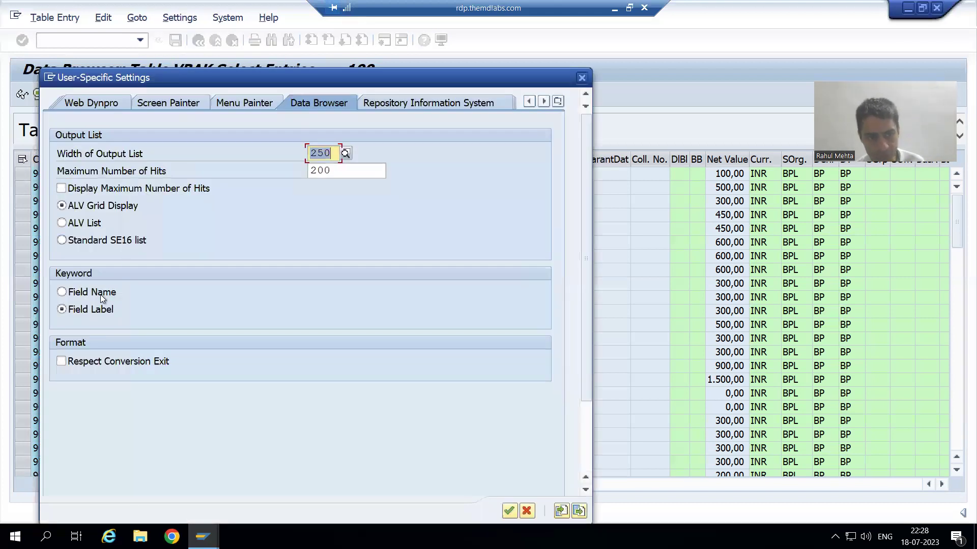
pyautogui.click(98, 294)
pyautogui.press('Return')
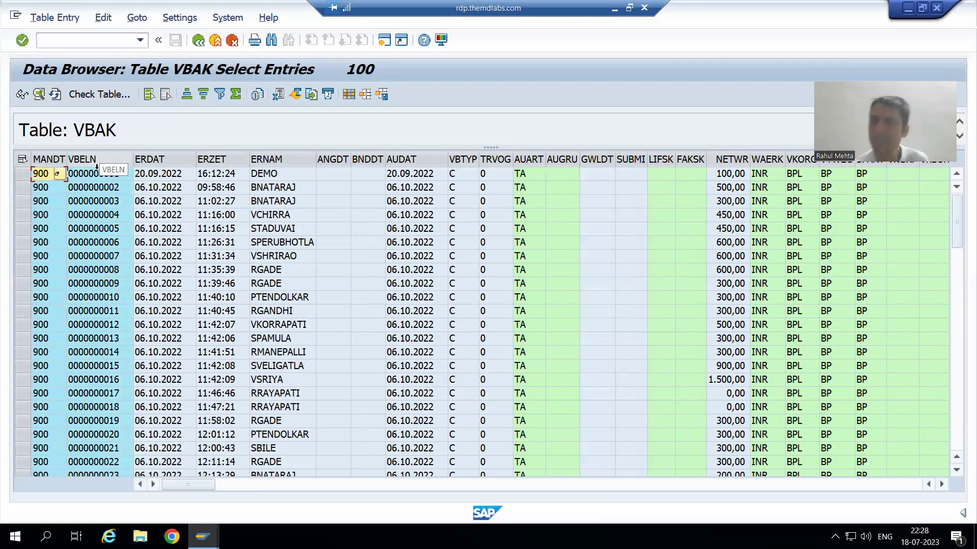
# In the VBAP table display session, open the table contents selection screen.
pyautogui.click(96, 174)
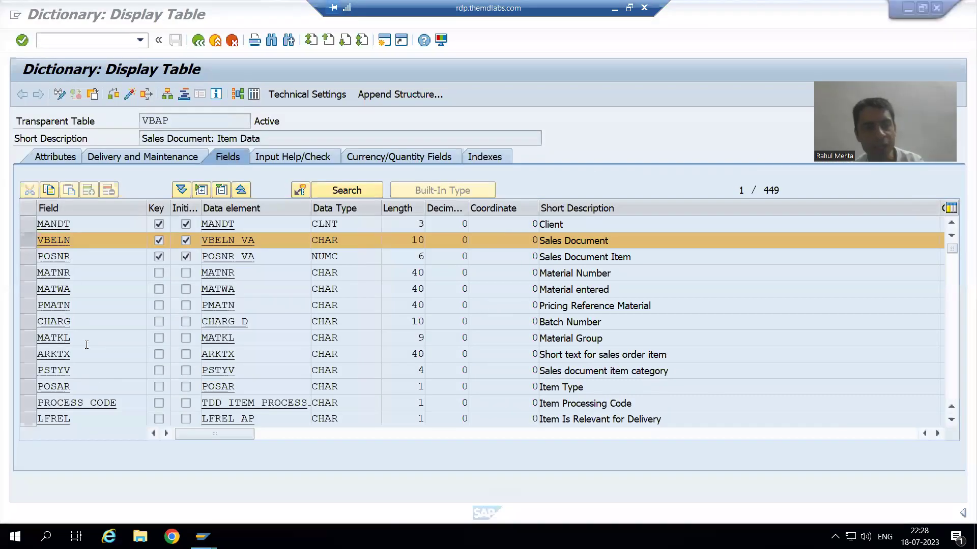
pyautogui.click(254, 94)
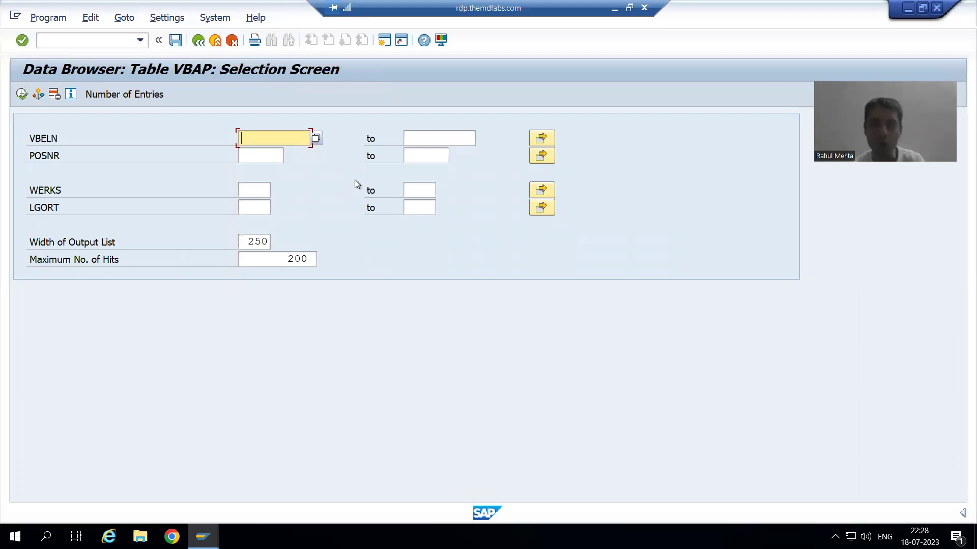
# Return to the VBAK record list and try to copy all VBELN values from 1 to 100.
pyautogui.hotkey('alt', 'Tab')
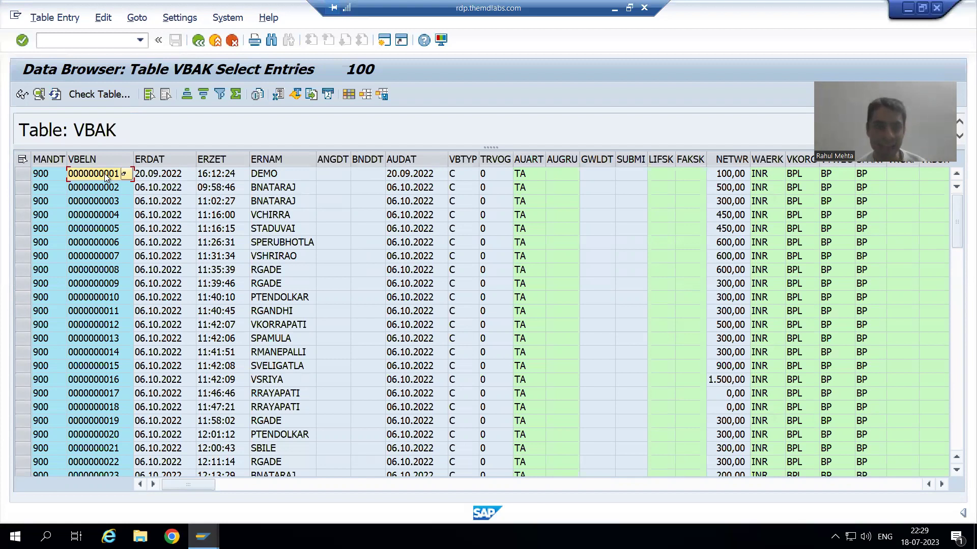
pyautogui.moveTo(105, 173); pyautogui.dragTo(97, 379)
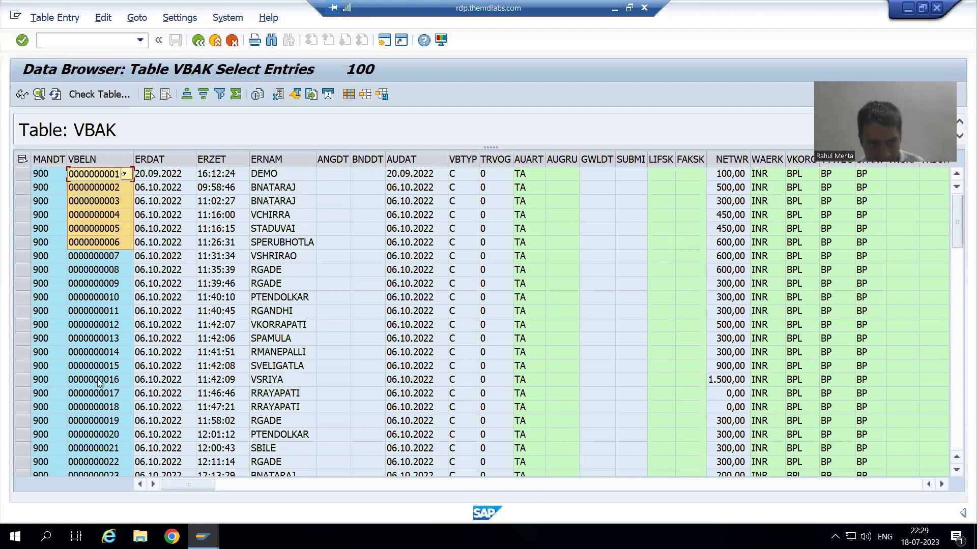
pyautogui.moveTo(87, 481); pyautogui.dragTo(76, 460)
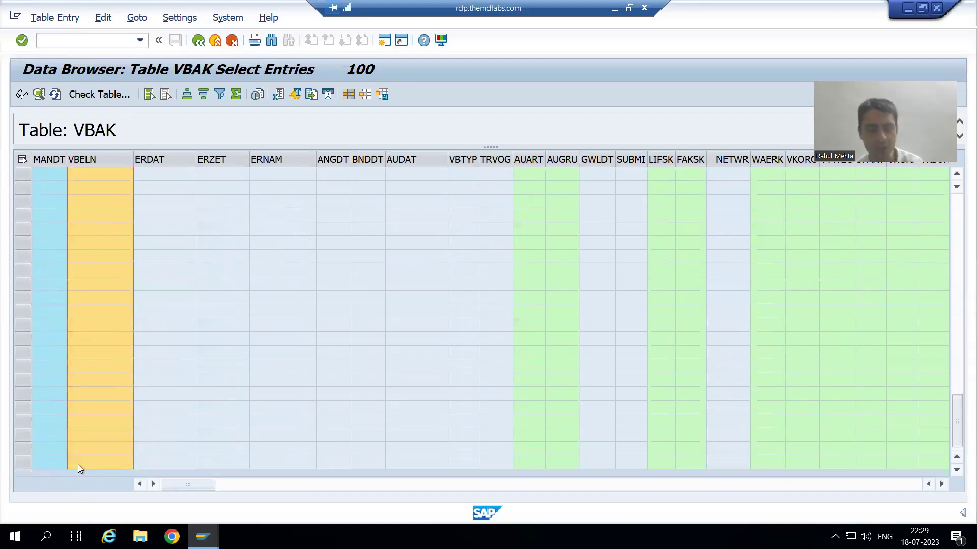
pyautogui.hotkey('ctrl', 'c')
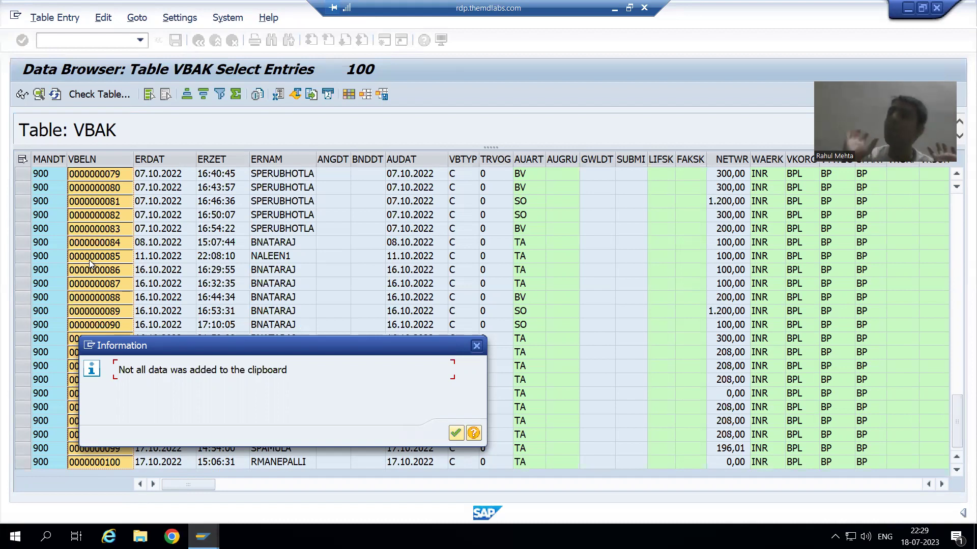
pyautogui.click(476, 346)
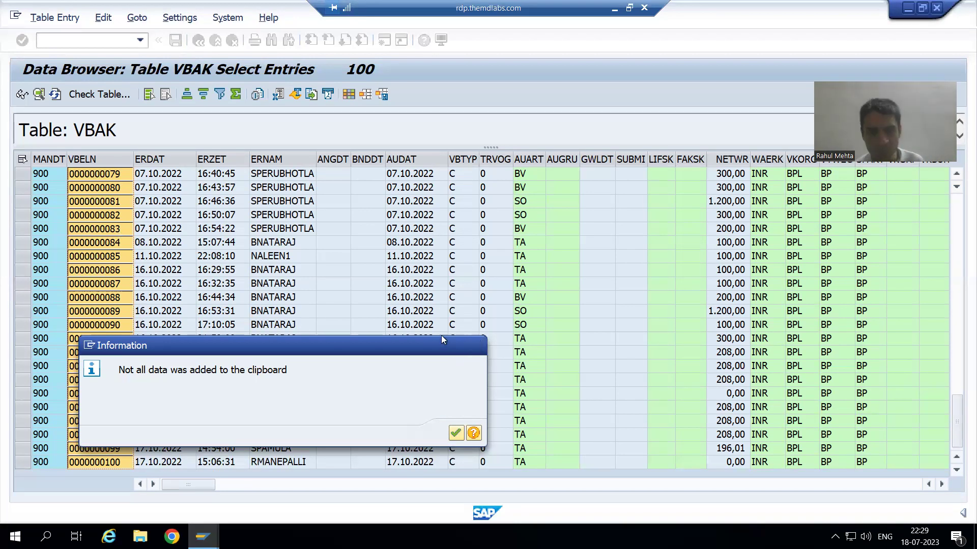
# Export the VBAK list as an Excel Office Open XML (XLSX) spreadsheet named EXPORT1 on the Desktop.
pyautogui.click(278, 95)
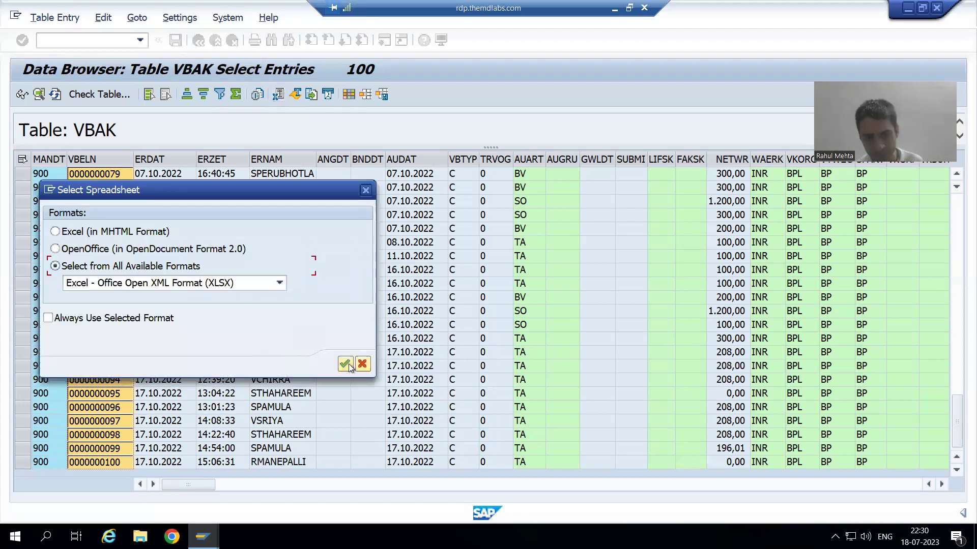
pyautogui.click(346, 364)
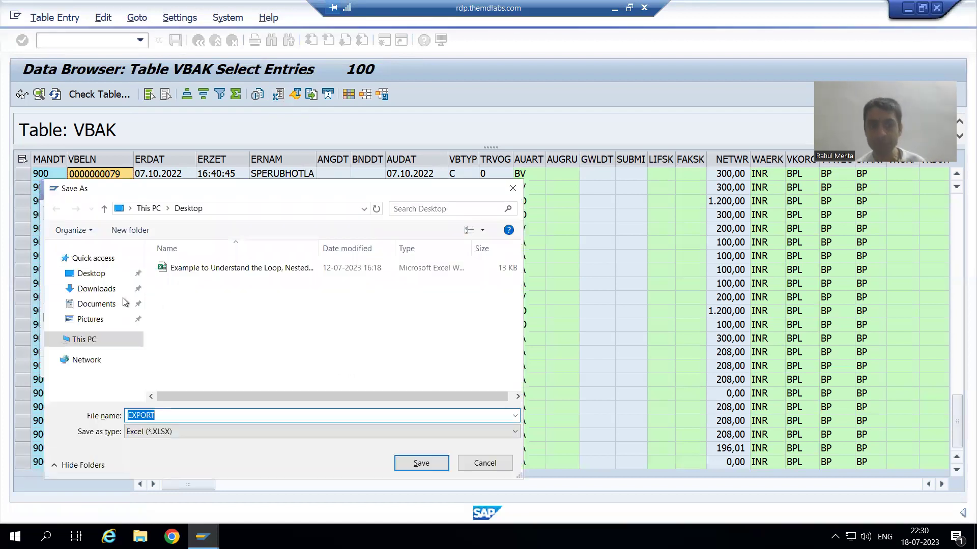
pyautogui.click(91, 274)
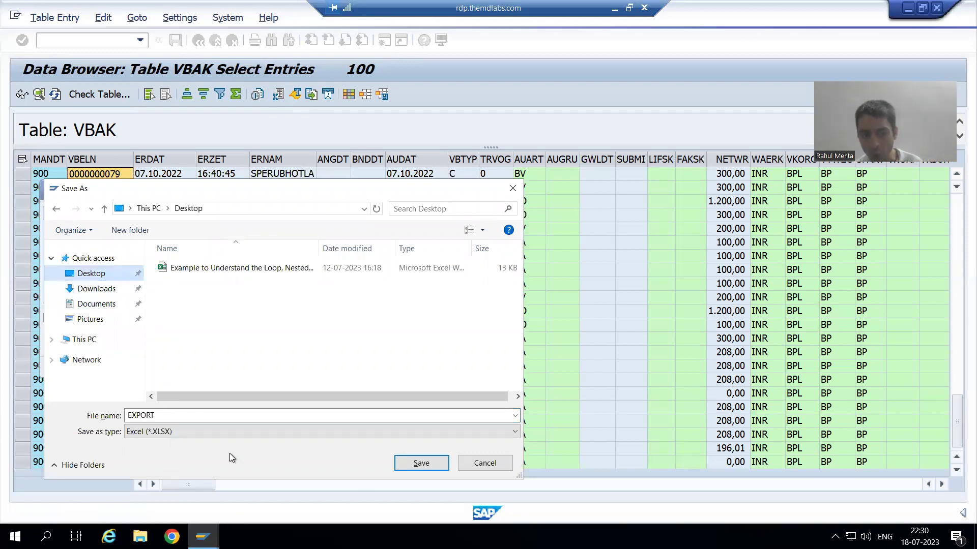
pyautogui.click(179, 417)
pyautogui.click(173, 416)
pyautogui.write('1')
pyautogui.click(417, 463)
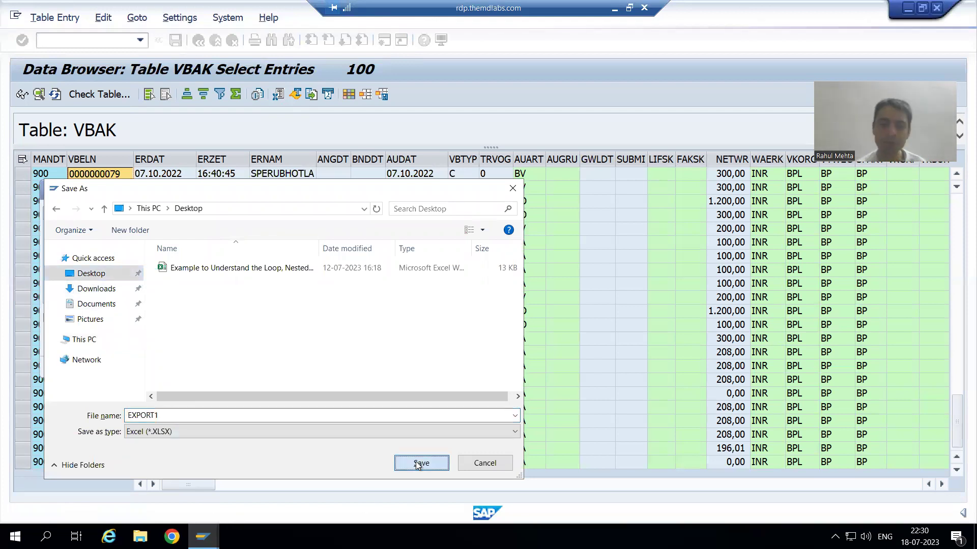
pyautogui.press('Return')
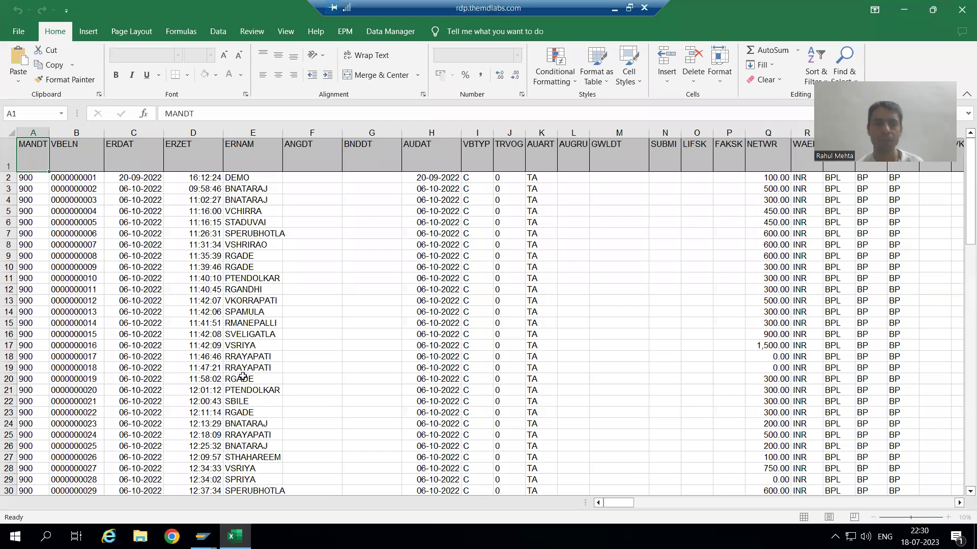
# In the exported Excel sheet, select the VBELN values from B2 down to the last row and try to copy them.
pyautogui.click(81, 179)
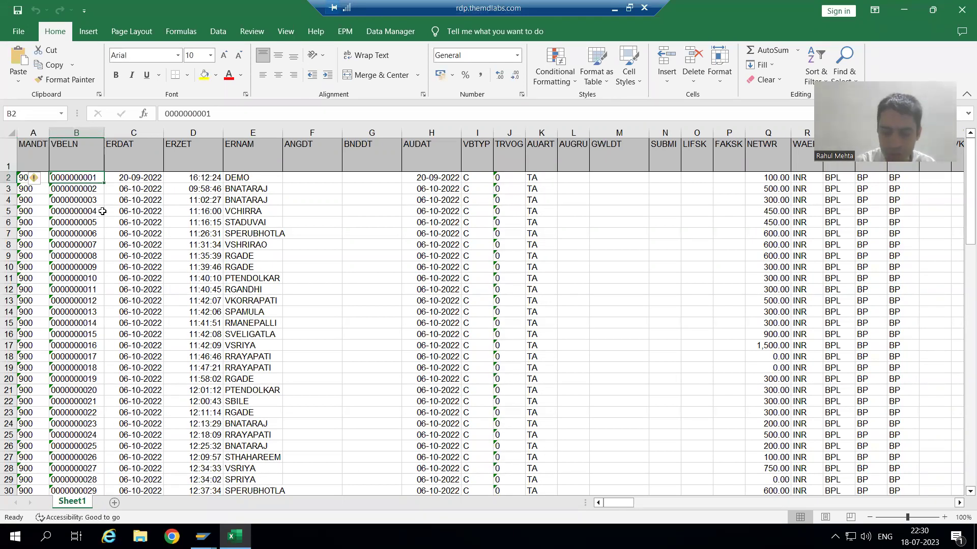
pyautogui.hotkey('ctrl', 'shift', 'Down')
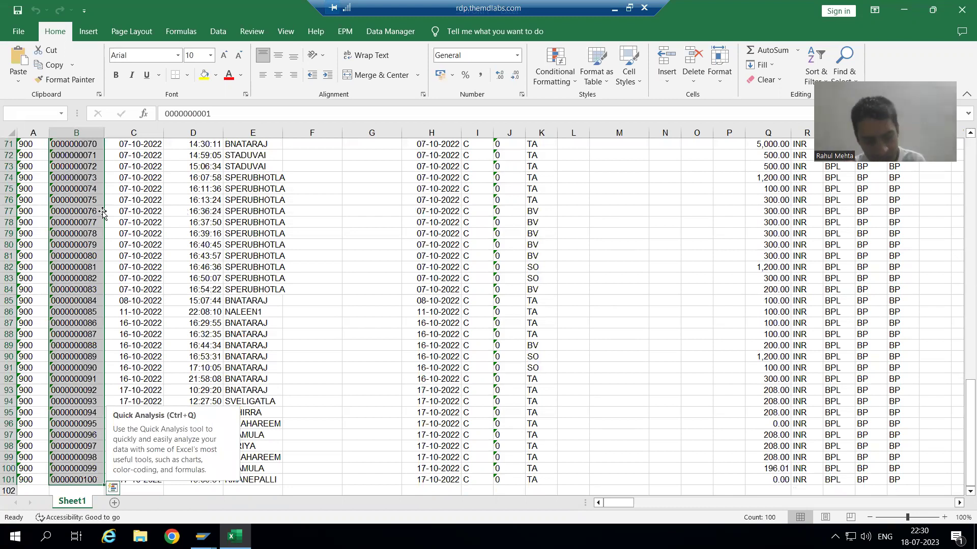
pyautogui.write('c')
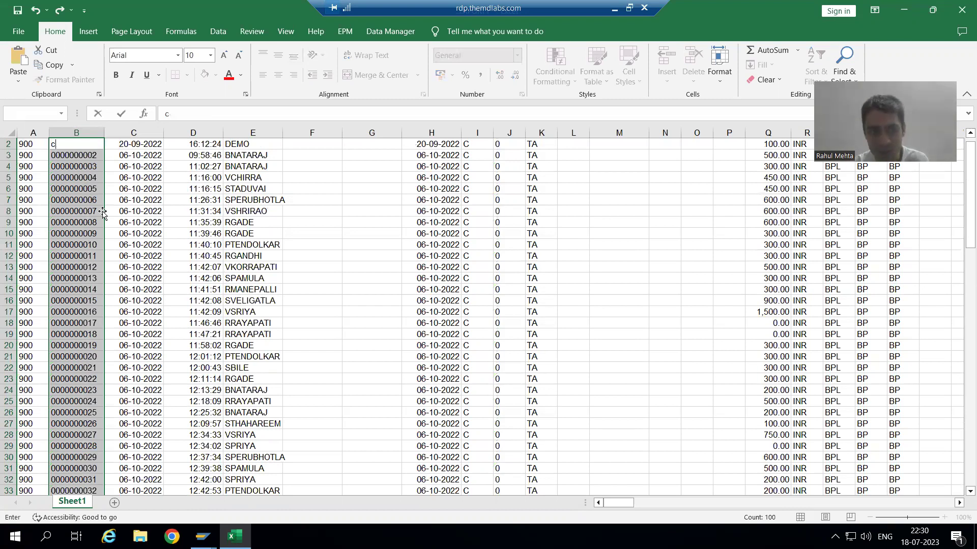
pyautogui.hotkey('ctrl', 'z')
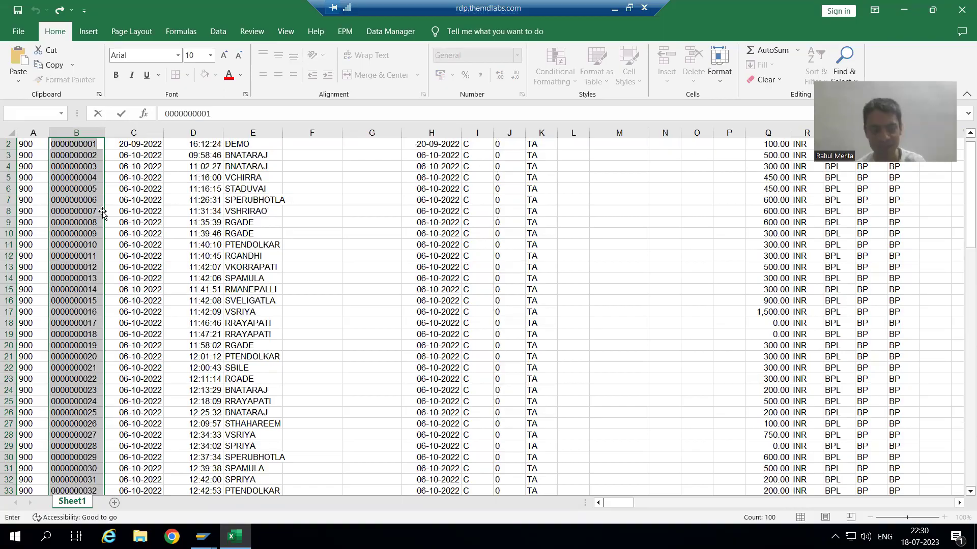
# Switch to the VBAP selection screen in SAP, open the multiple selection for VBELN and paste the clipboard contents as single values.
pyautogui.hotkey('alt', 'Tab')
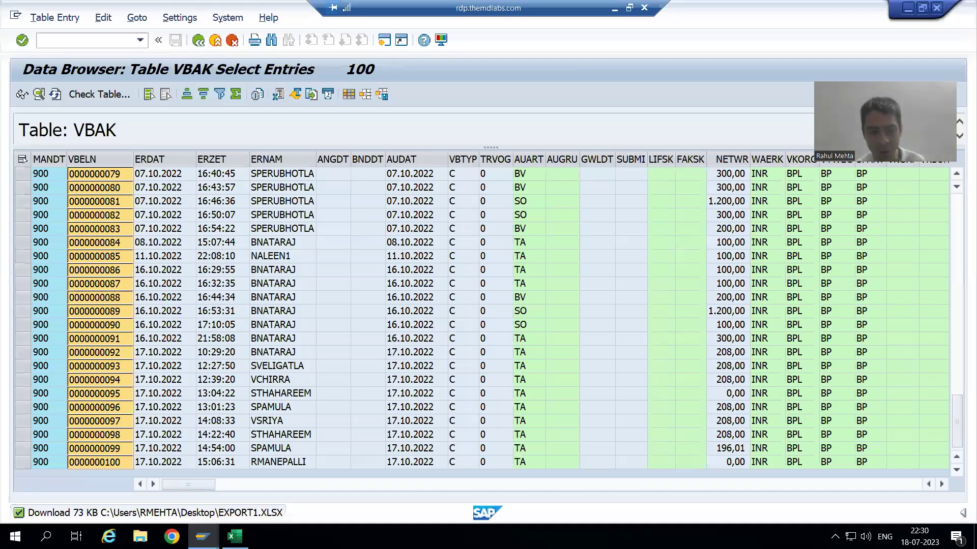
pyautogui.moveTo(203, 536)
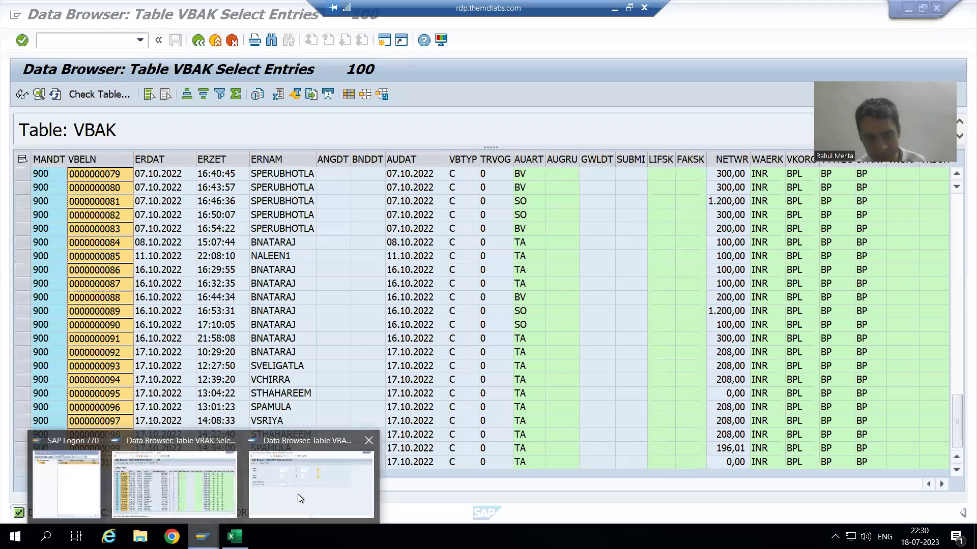
pyautogui.click(298, 494)
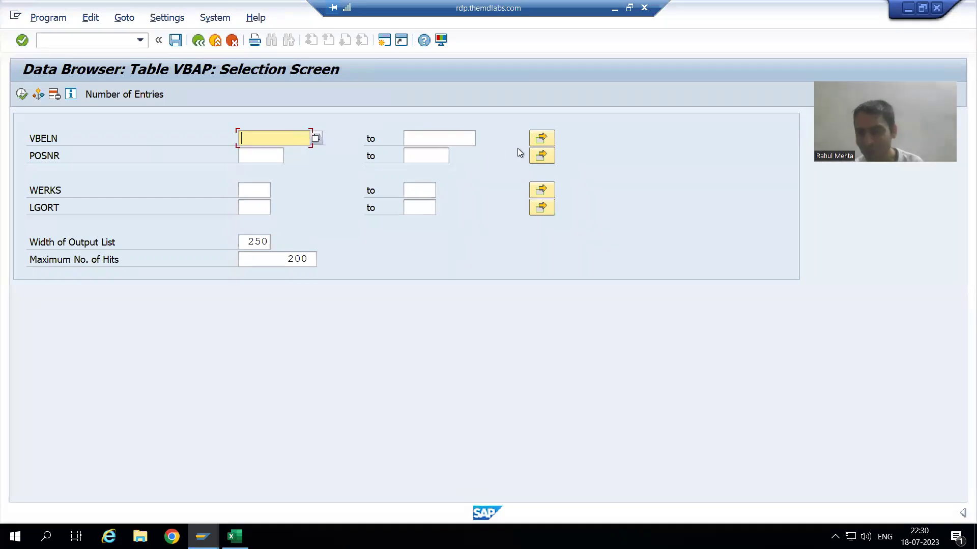
pyautogui.click(542, 139)
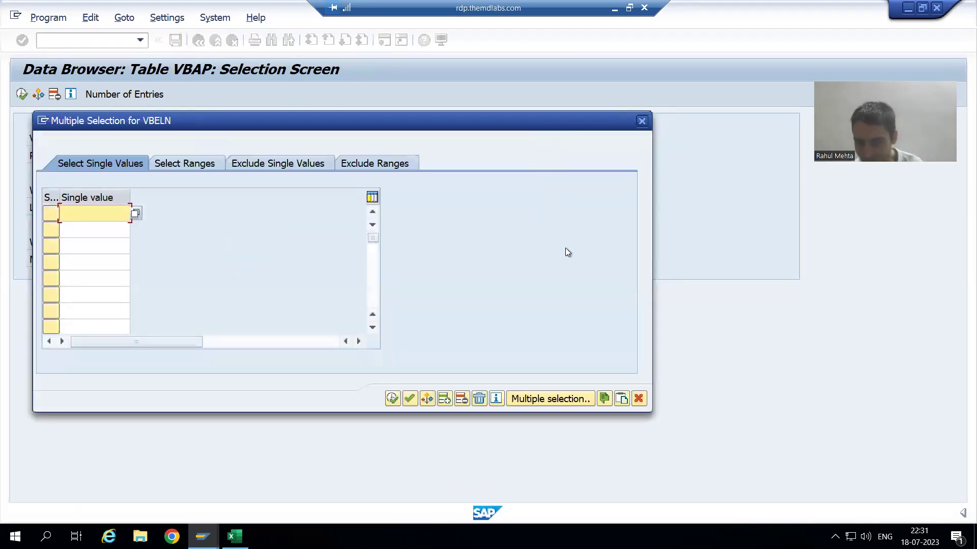
pyautogui.click(622, 399)
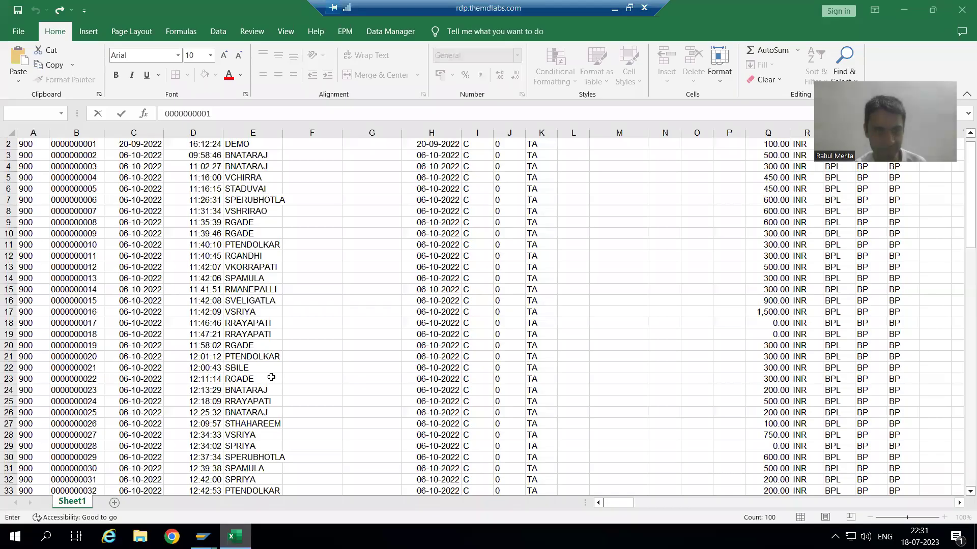
# Leave cell editing in the exported sheet and copy the VBELN values from B2 down to the last filled row.
pyautogui.click(271, 377)
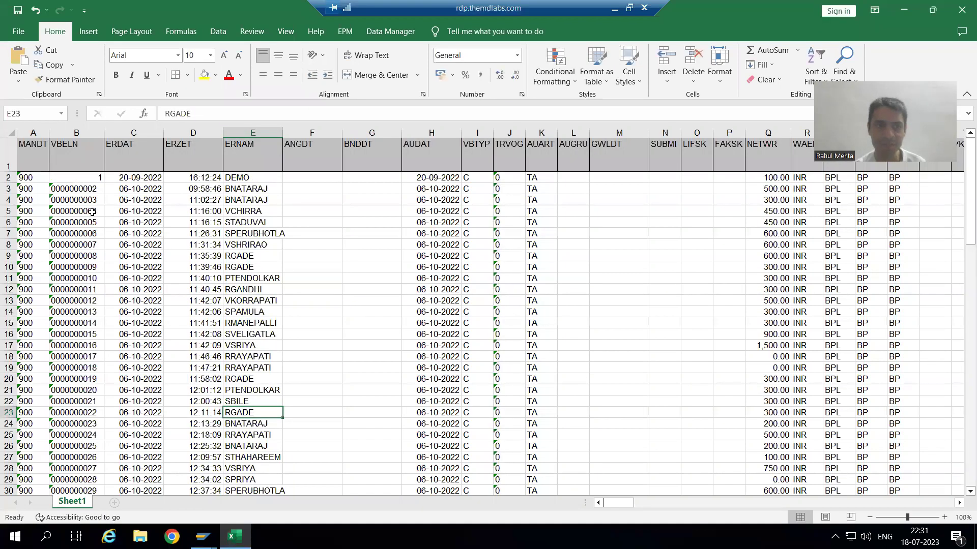
pyautogui.hotkey('ctrl', 'Home')
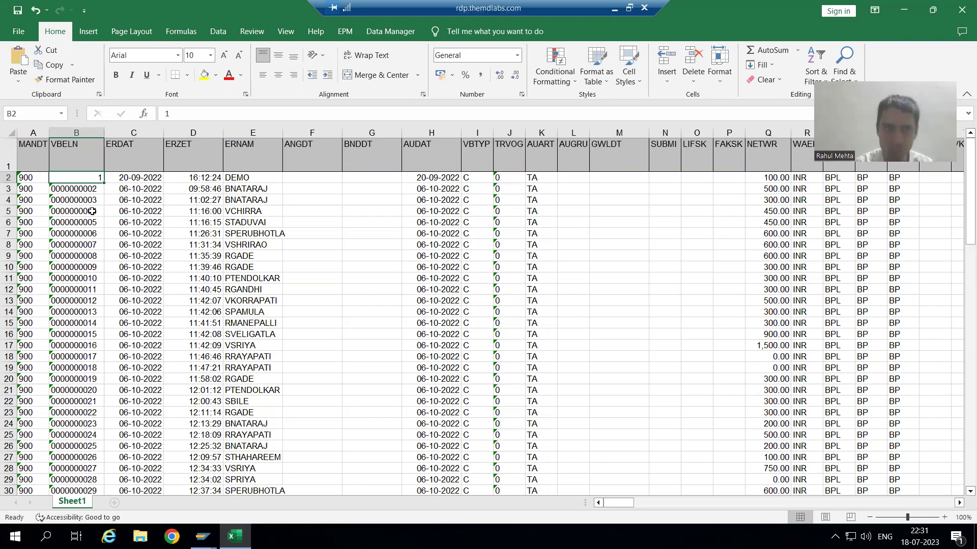
pyautogui.hotkey('ctrl', 'shift', 'Down')
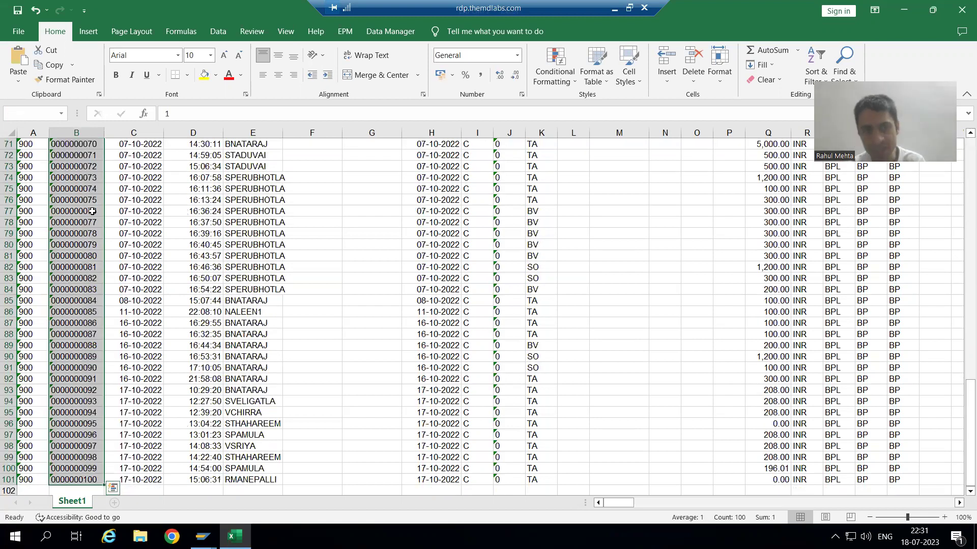
pyautogui.hotkey('ctrl', 'c')
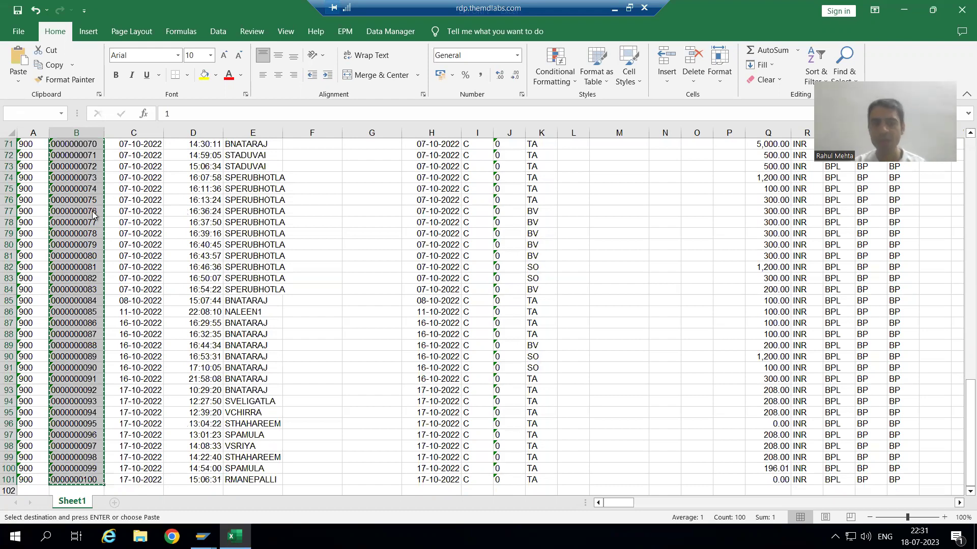
# Switch to the VBAP selection screen in SAP, clear the VBELN multiple selection and paste the copied values as single values.
pyautogui.hotkey('alt', 'Tab')
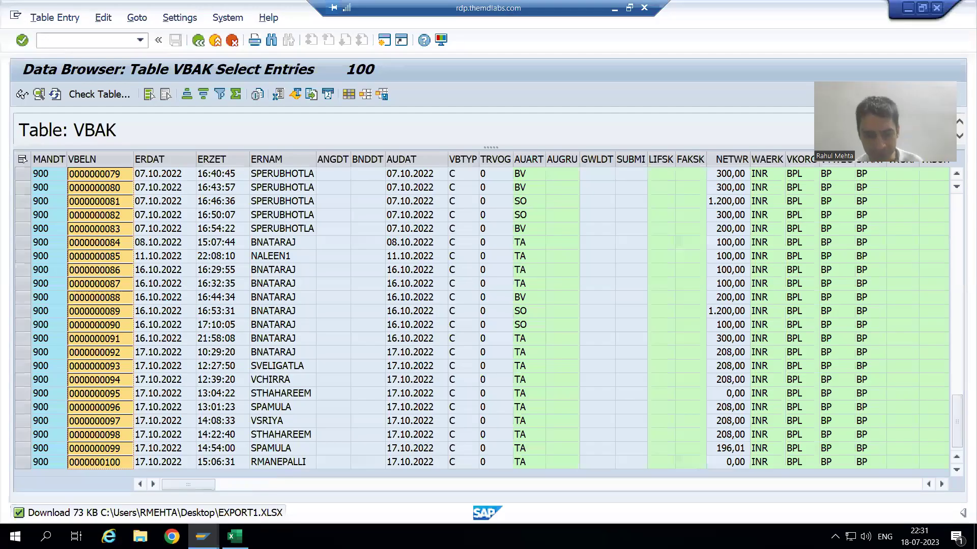
pyautogui.moveTo(203, 536)
pyautogui.click(365, 475)
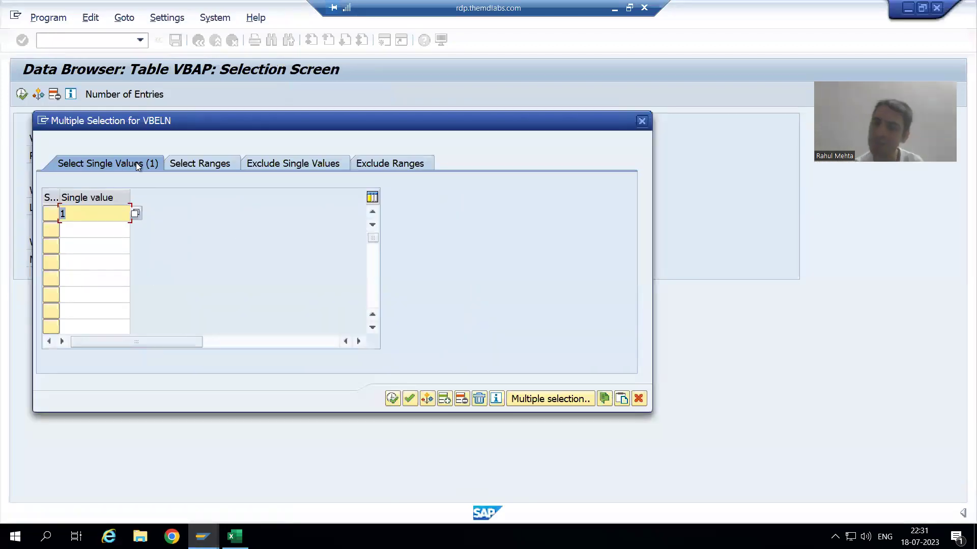
pyautogui.click(480, 399)
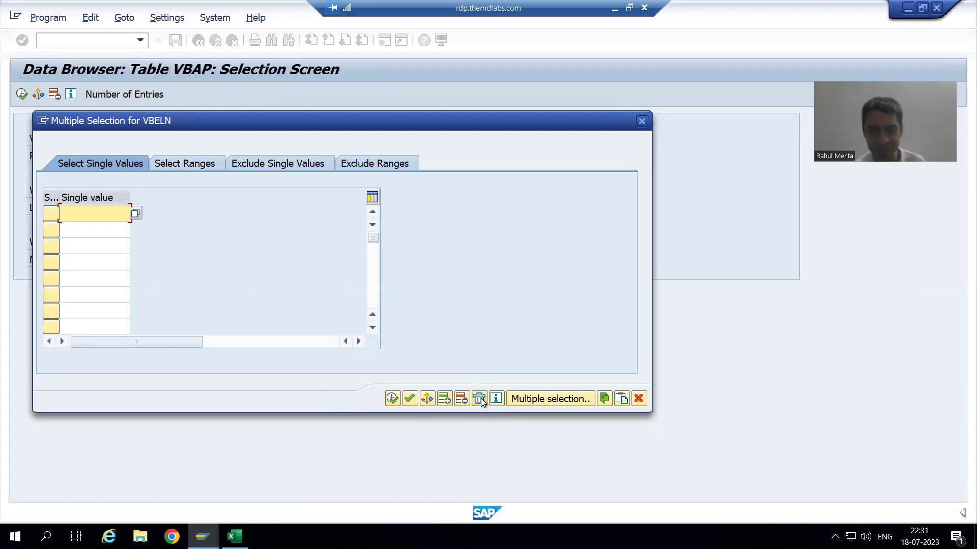
pyautogui.click(622, 400)
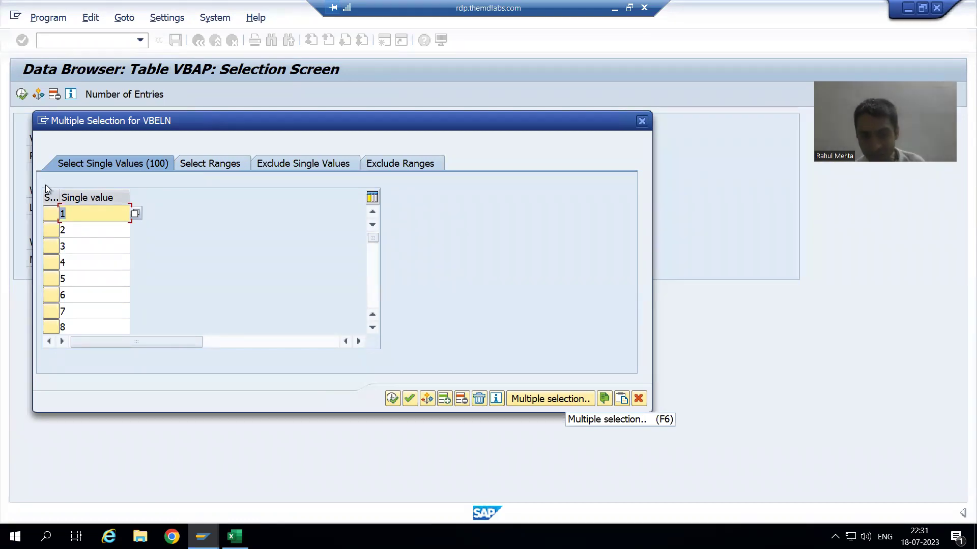
# Accept the pasted VBELN values and display the number of matching VBAP entries, dismissing the Java update notice.
pyautogui.click(392, 399)
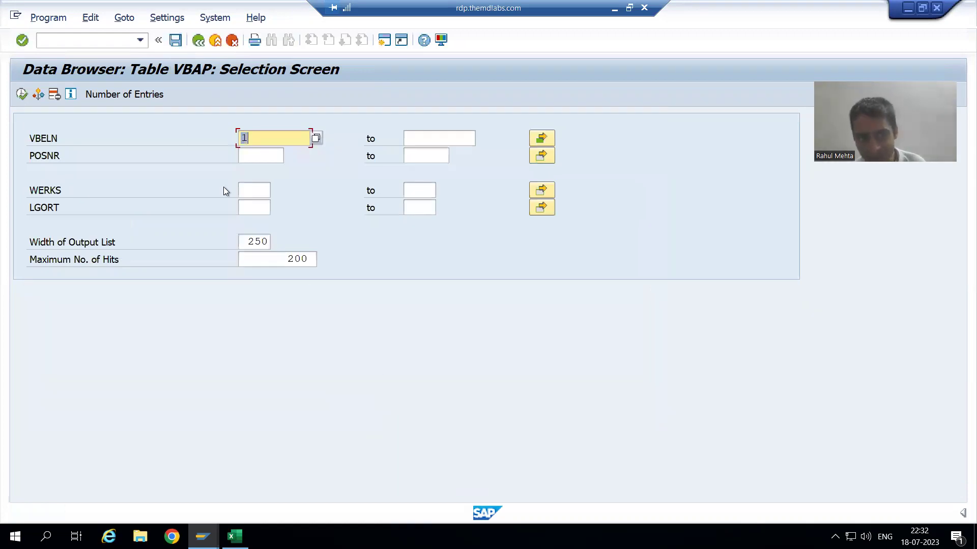
pyautogui.click(150, 94)
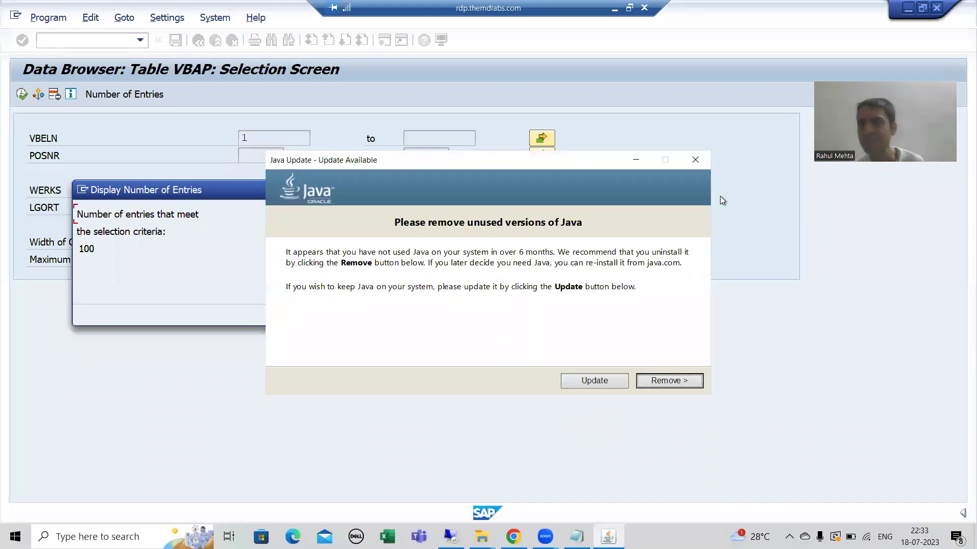
pyautogui.click(695, 160)
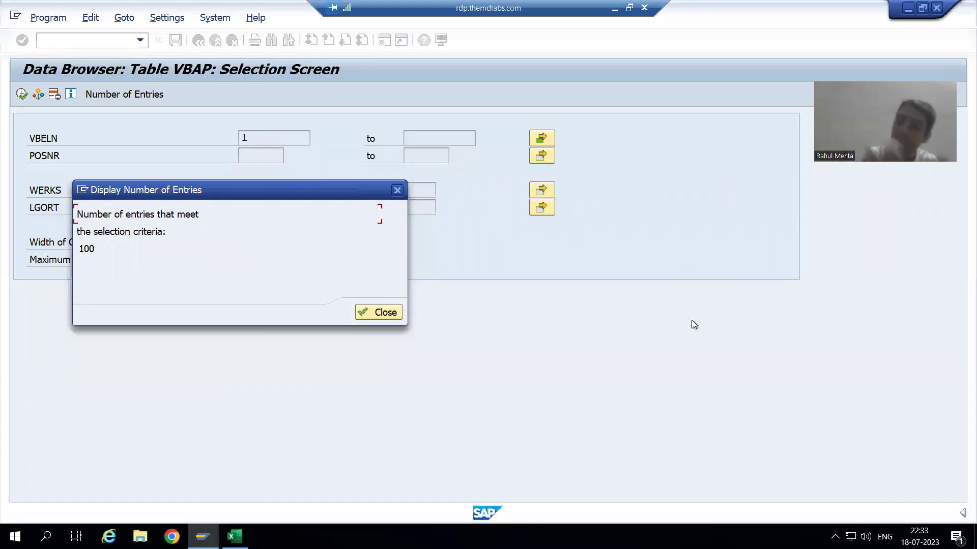